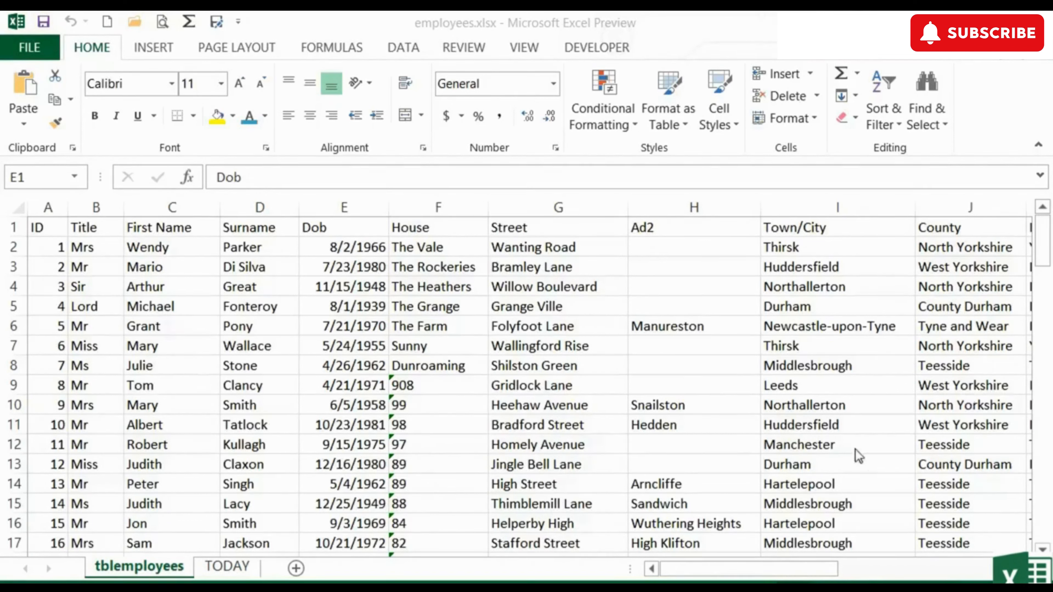
Insert a new column before Dob, widen it to fit full names, and enter the header FullName in E1.
left_click(199, 249)
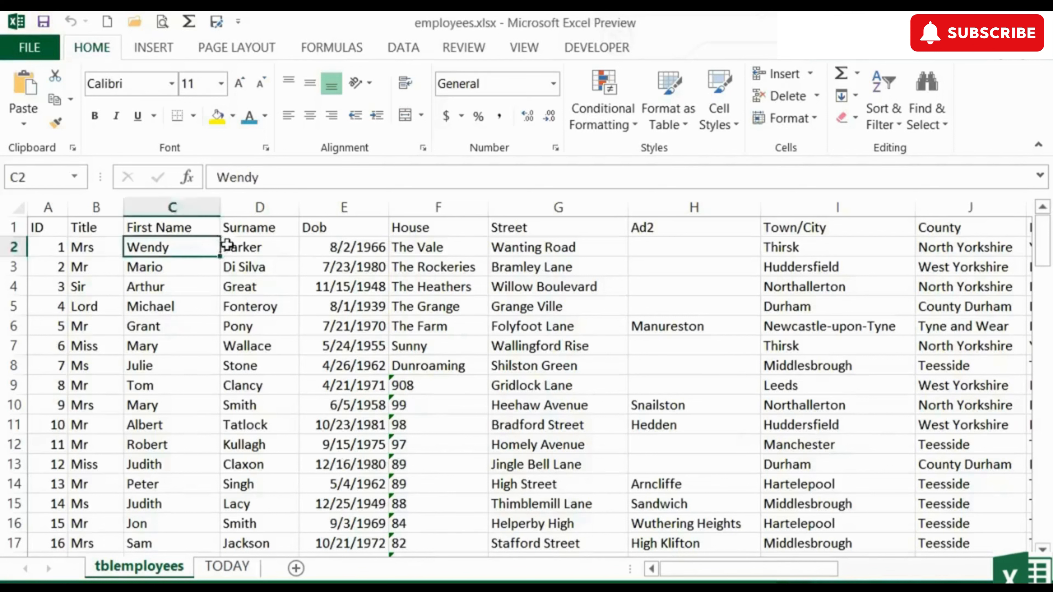
left_click(228, 246)
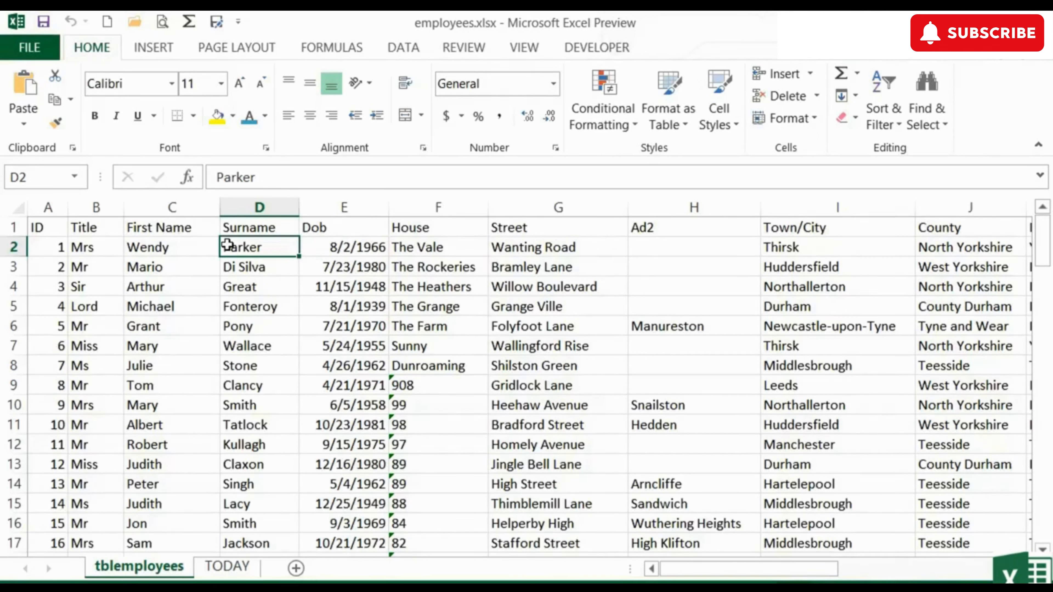
right_click(338, 208)
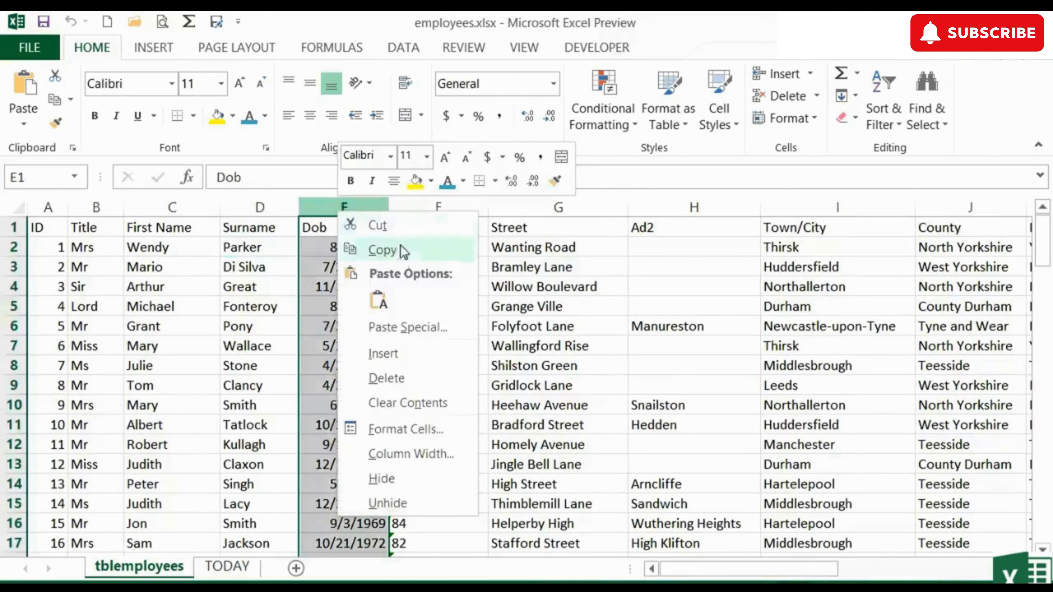
left_click(394, 354)
left_click_drag(378, 207, 566, 203)
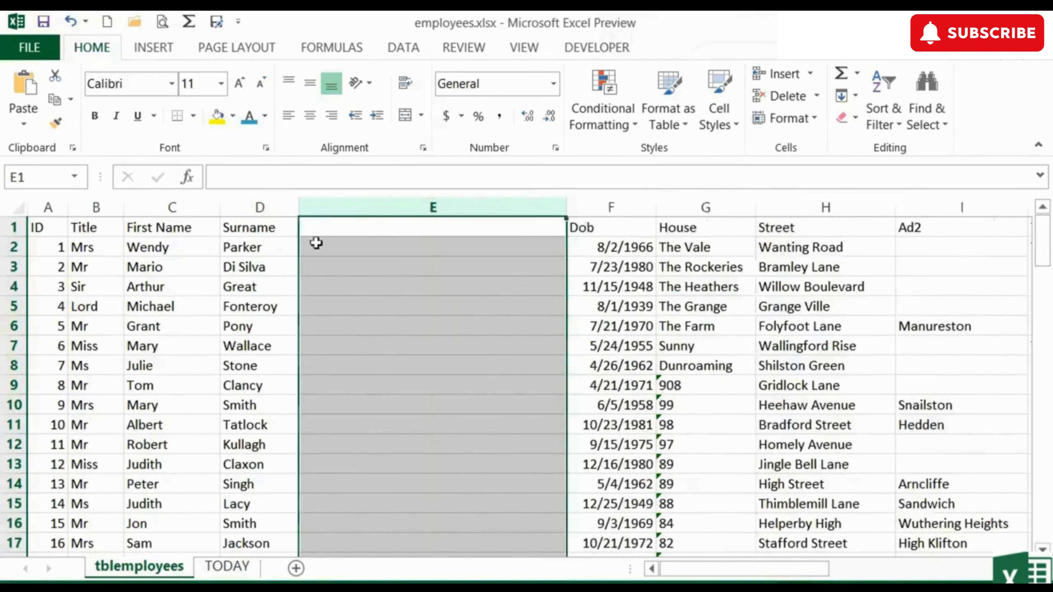
left_click(362, 228)
type("FullName")
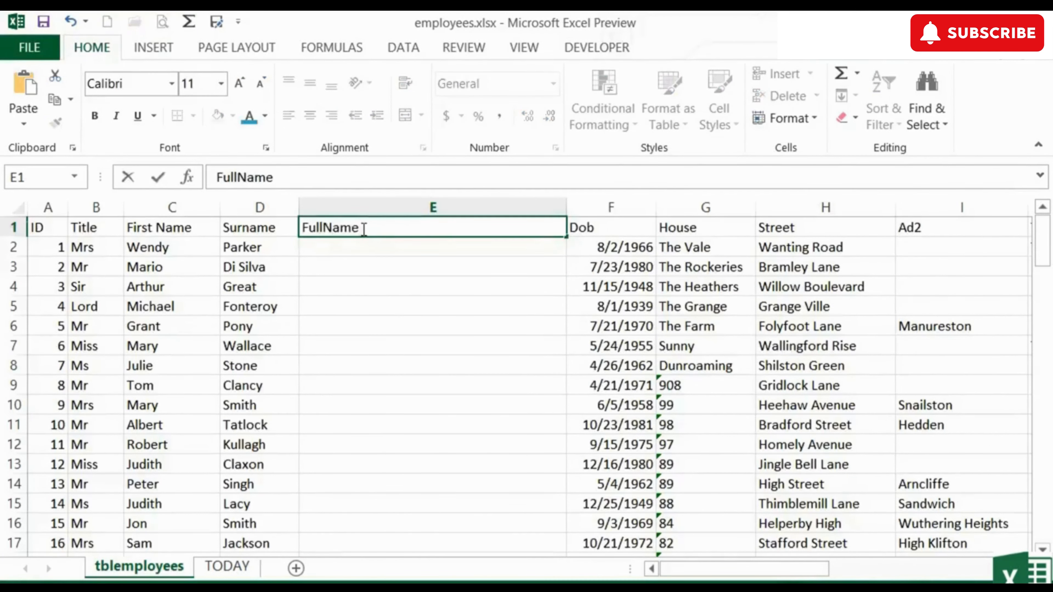
key("Return")
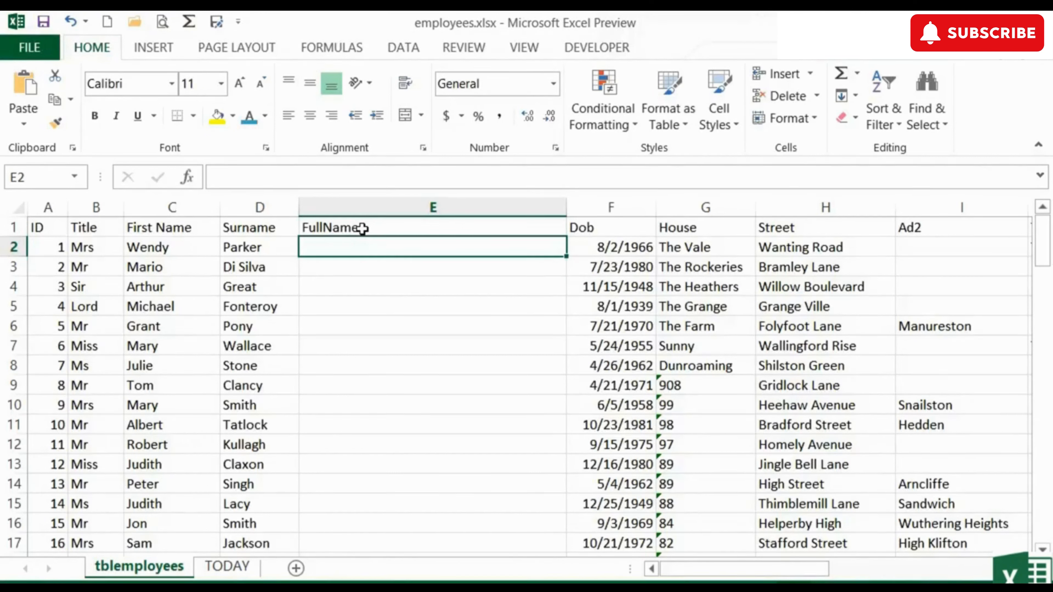
Enter a CONCATENATE formula in E2 that joins the title, first name and surname: =CONCATENATE(B2,C2,D2).
type("=conca")
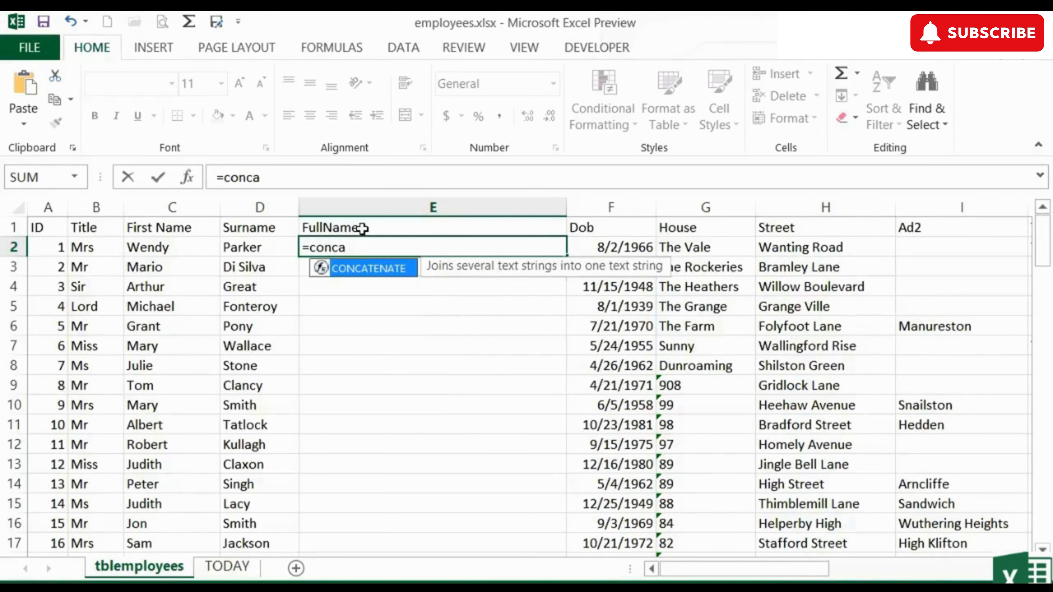
double_click(368, 268)
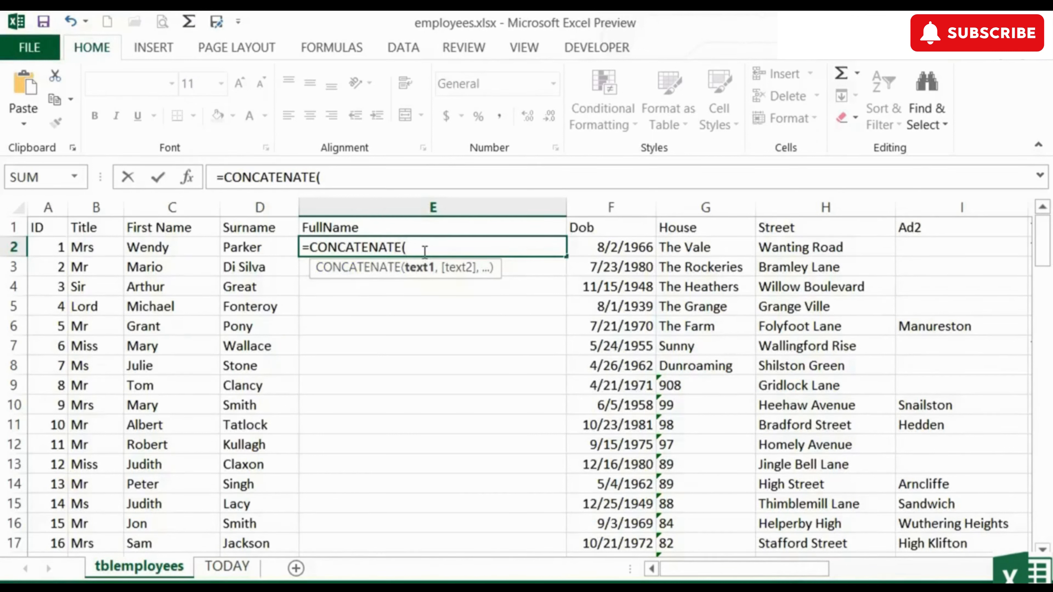
left_click(85, 247)
type(",")
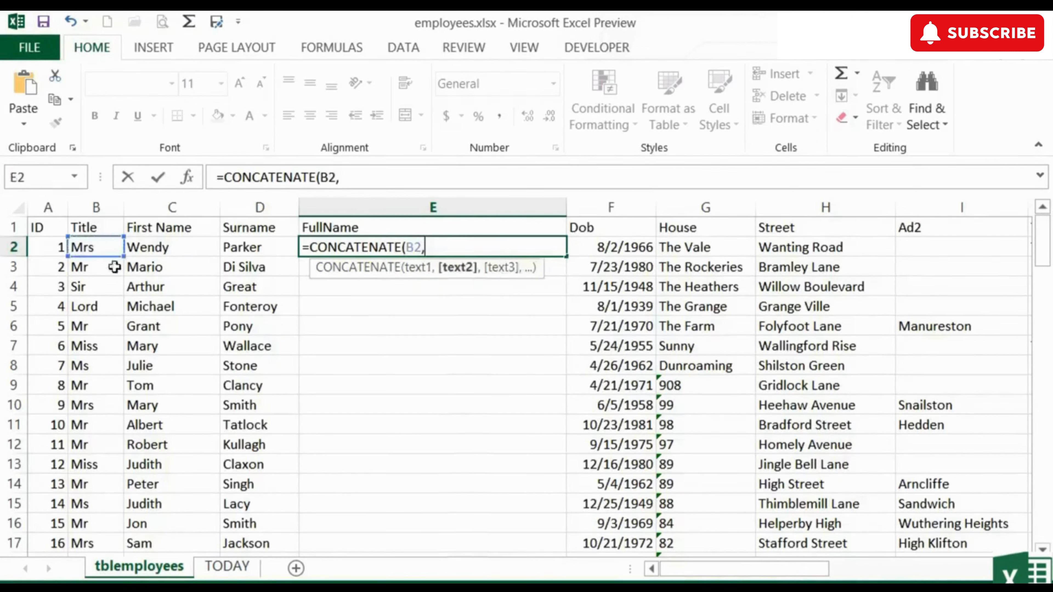
left_click(160, 249)
type(",")
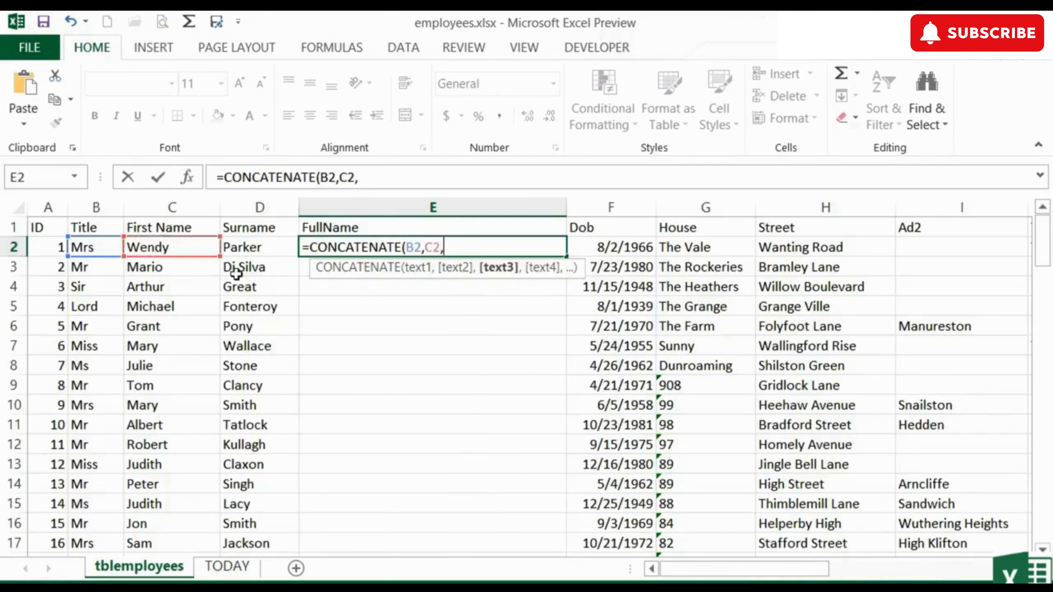
left_click(251, 247)
type(")")
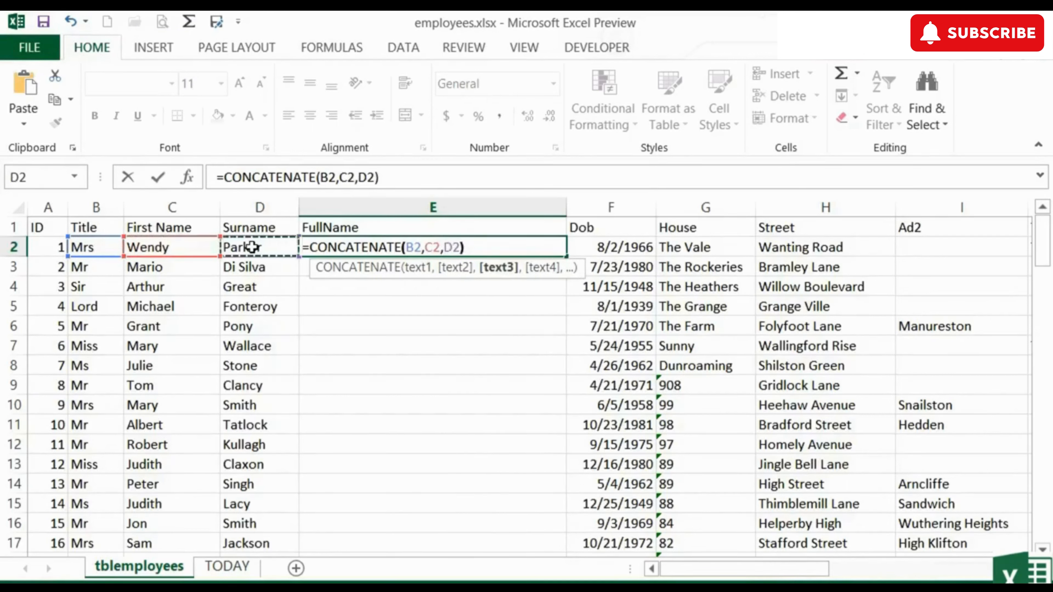
key("Return")
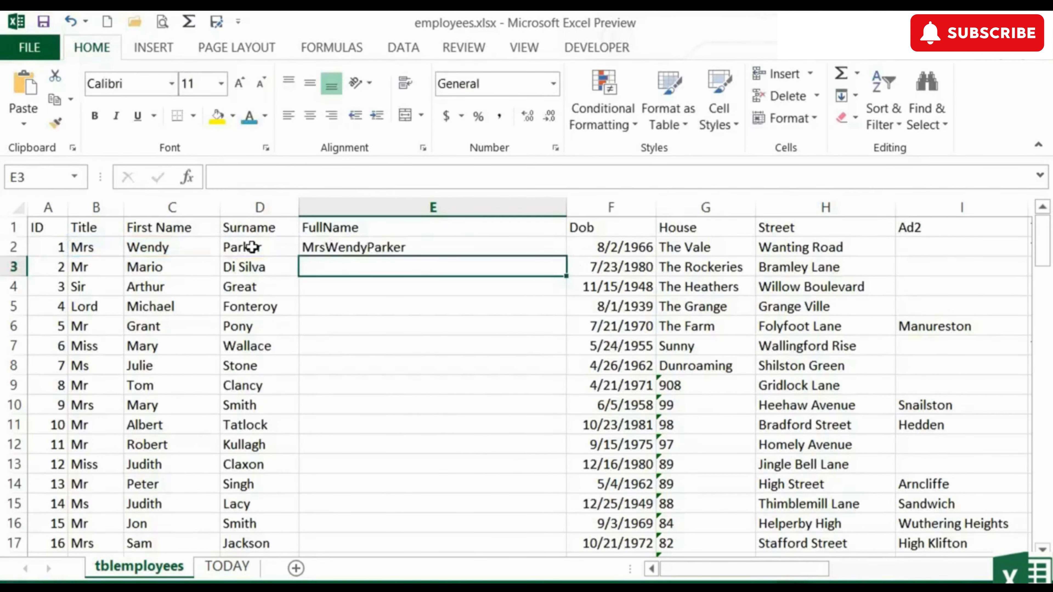
Add space separators to the E2 formula so it reads =CONCATENATE(B2," ",C2," ",D2).
key("Up")
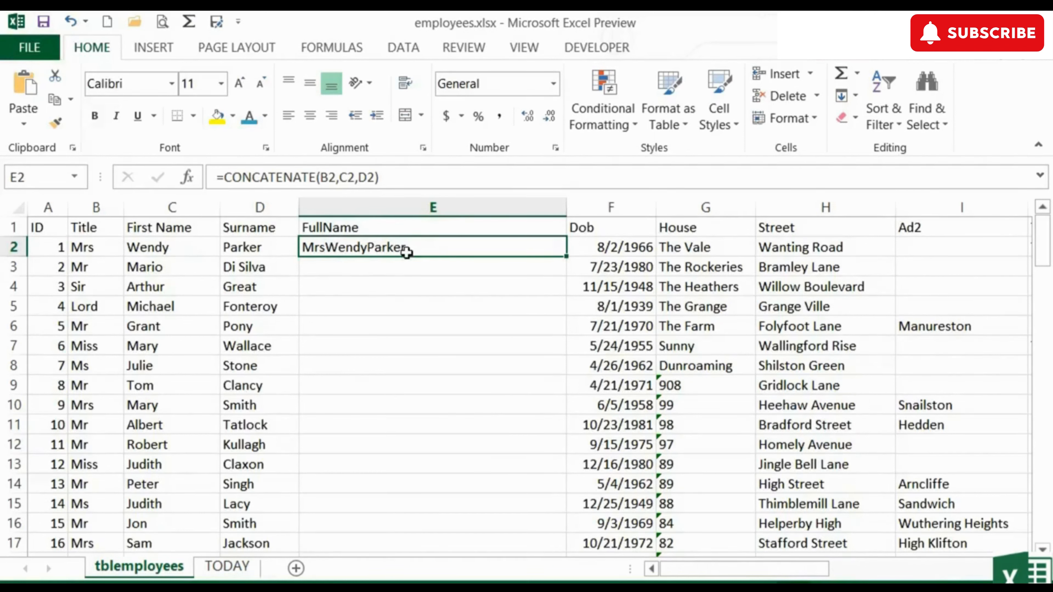
left_click(340, 177)
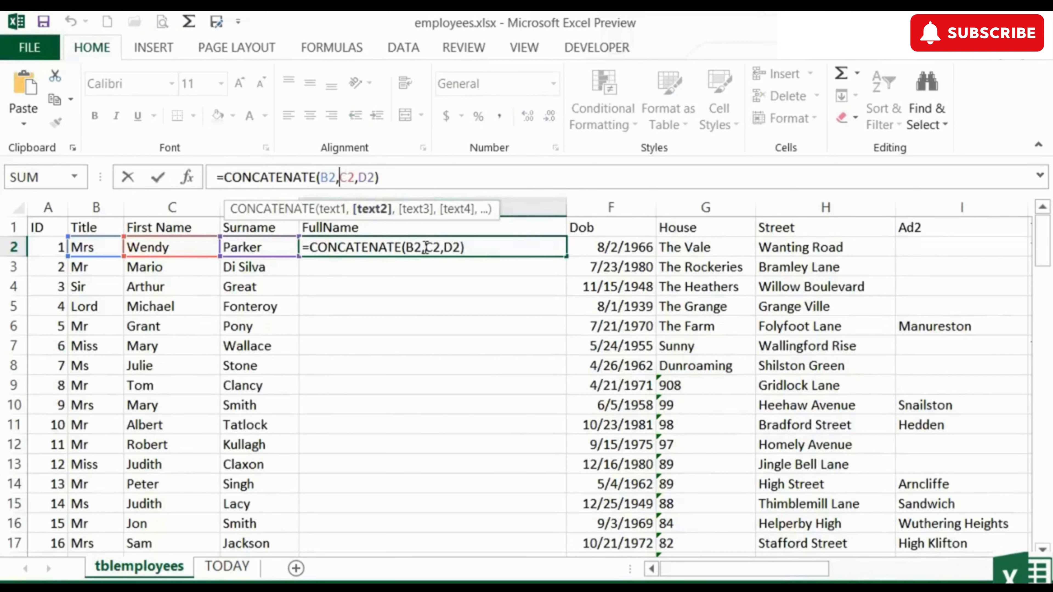
type("\" \",")
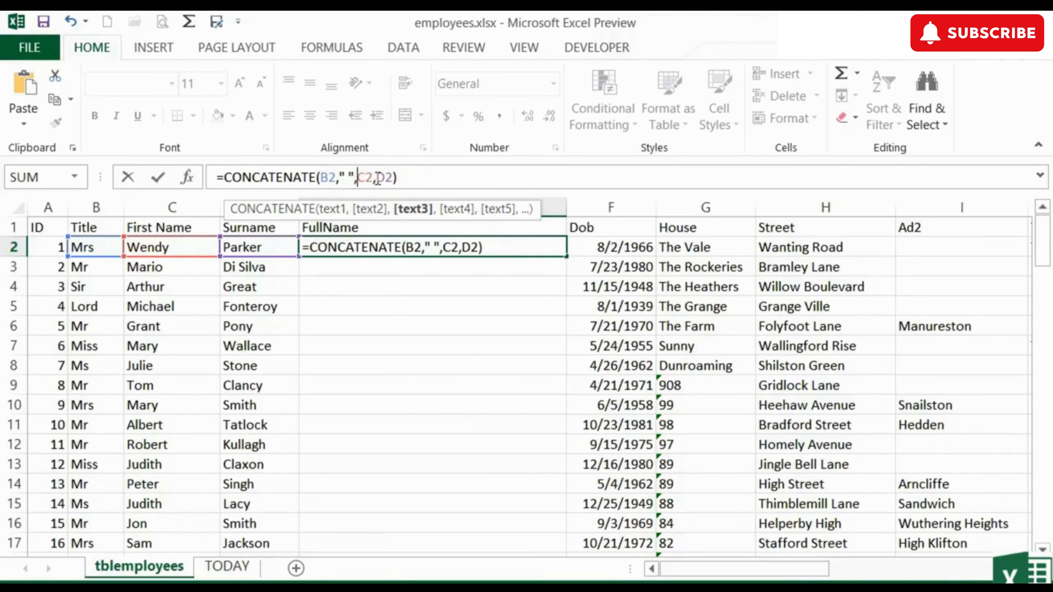
left_click(376, 179)
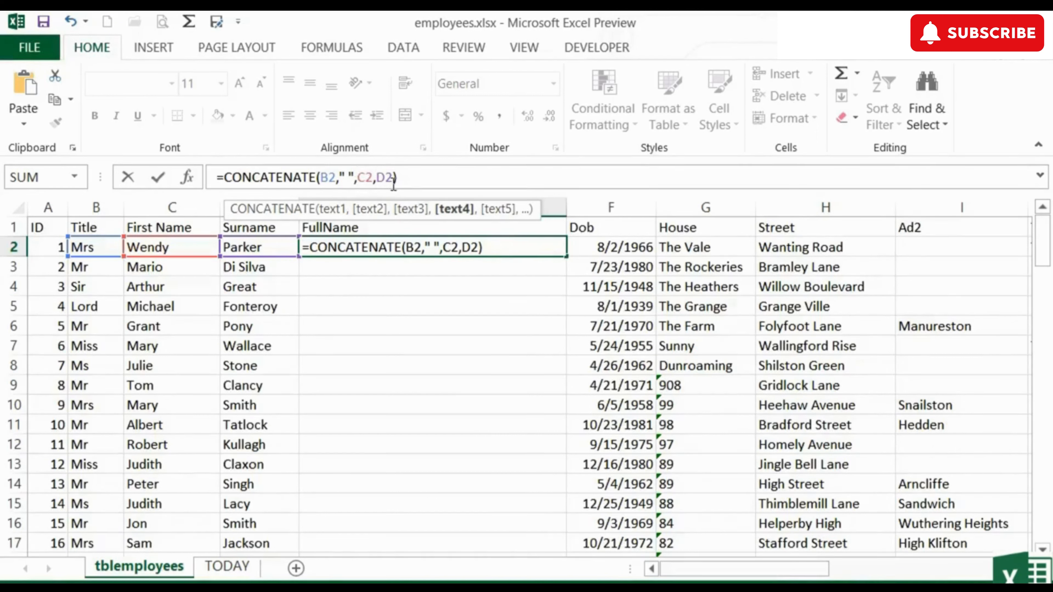
type("\" \",")
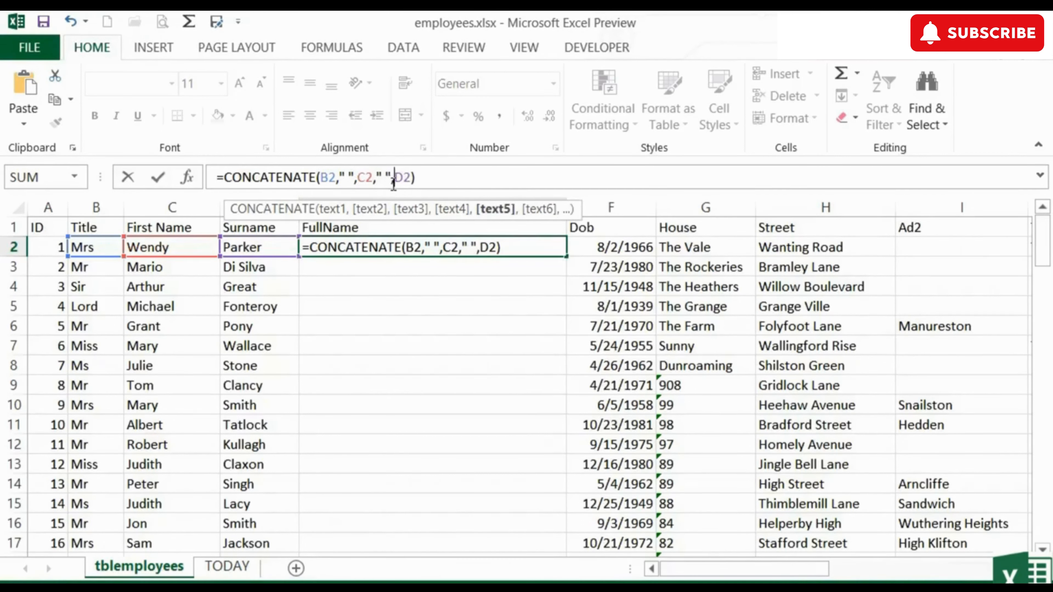
key("Return")
key("Up")
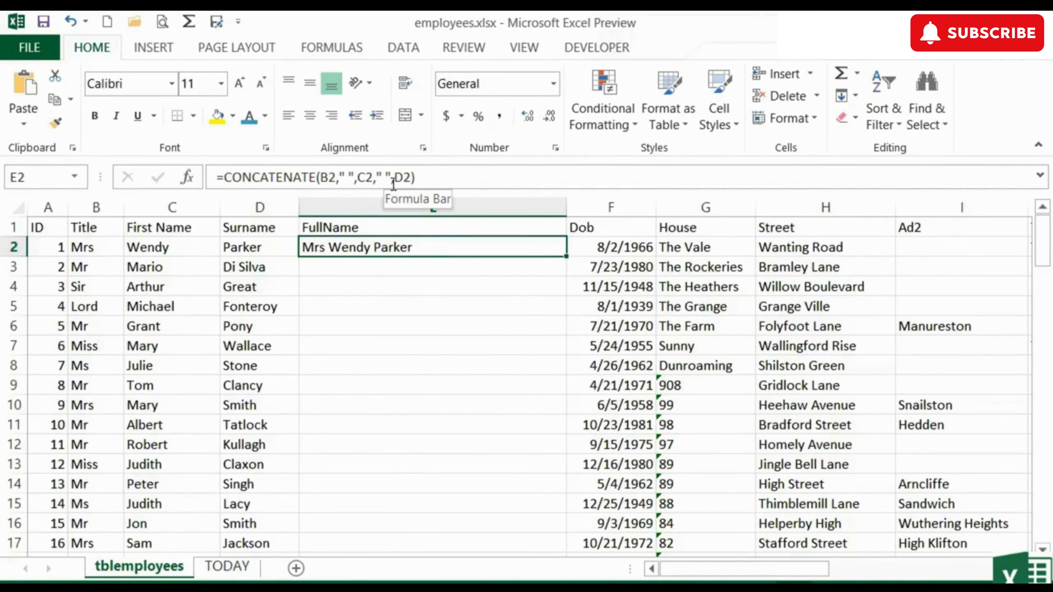
Join the title, first name and surname in E3 using ampersands: =B3&" "&C3&" "&D3.
key("Down")
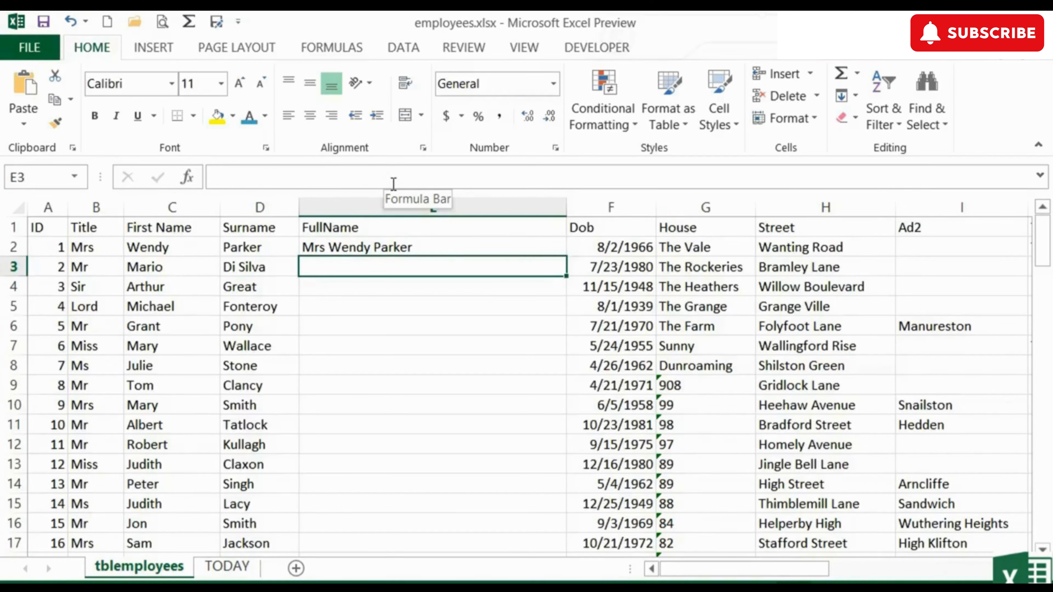
type("=")
key("Left")
key("Left")
key("Left")
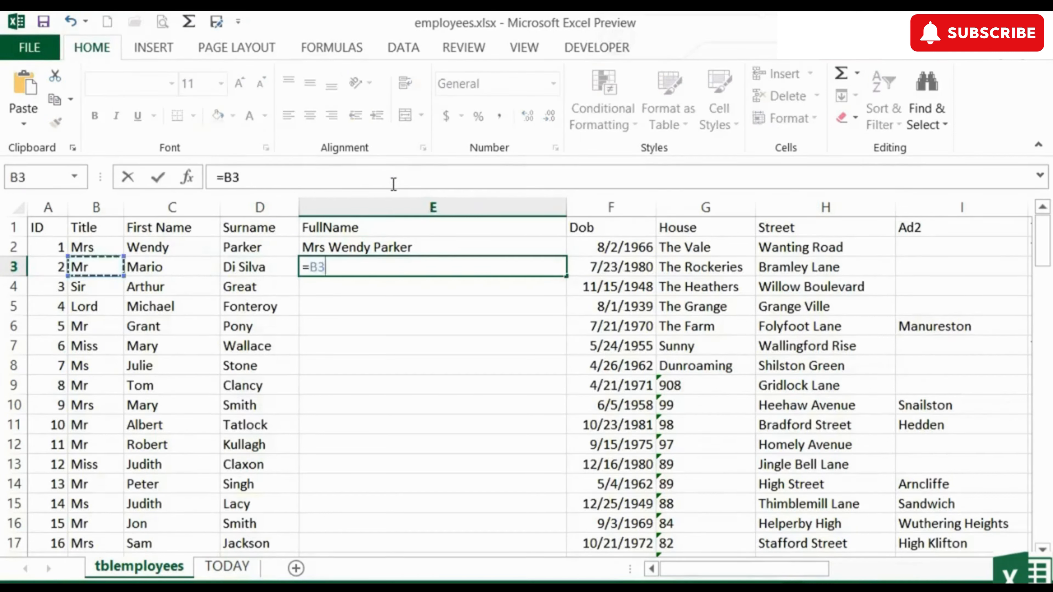
type("&\" \"")
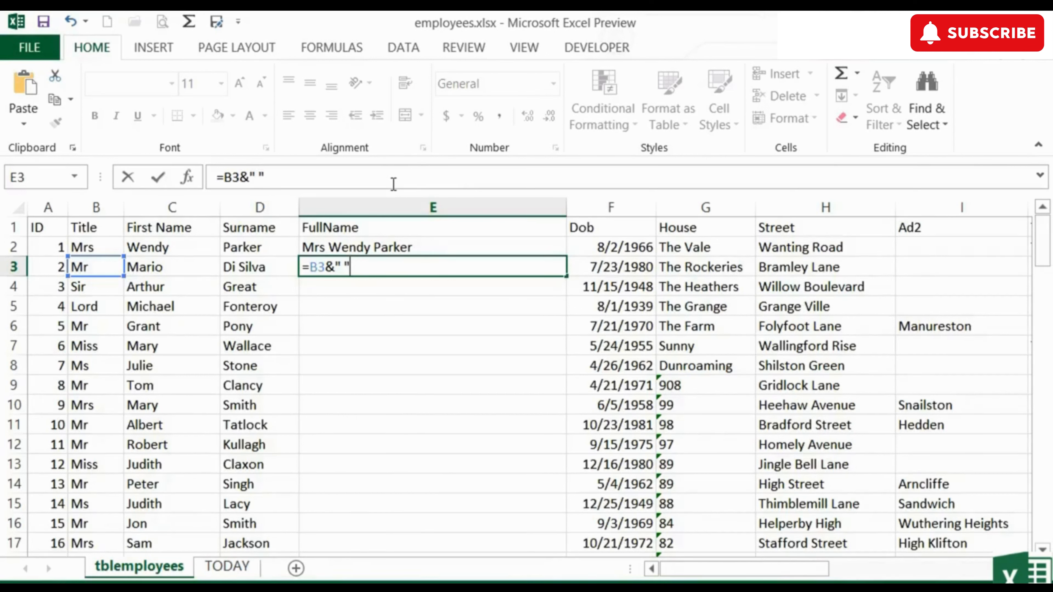
type("&")
left_click(179, 266)
type("&")
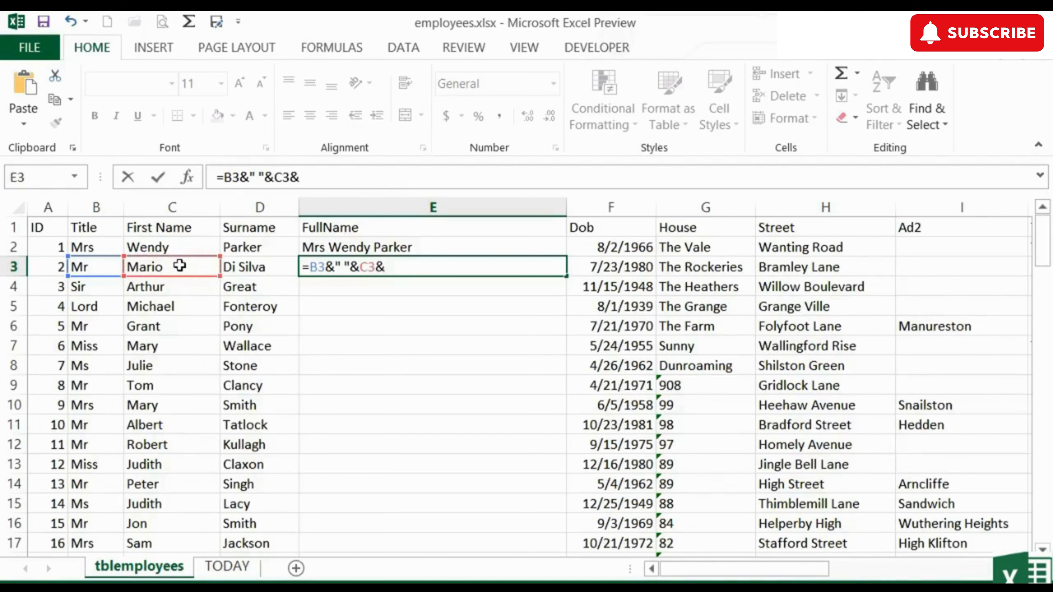
type("\" \"&")
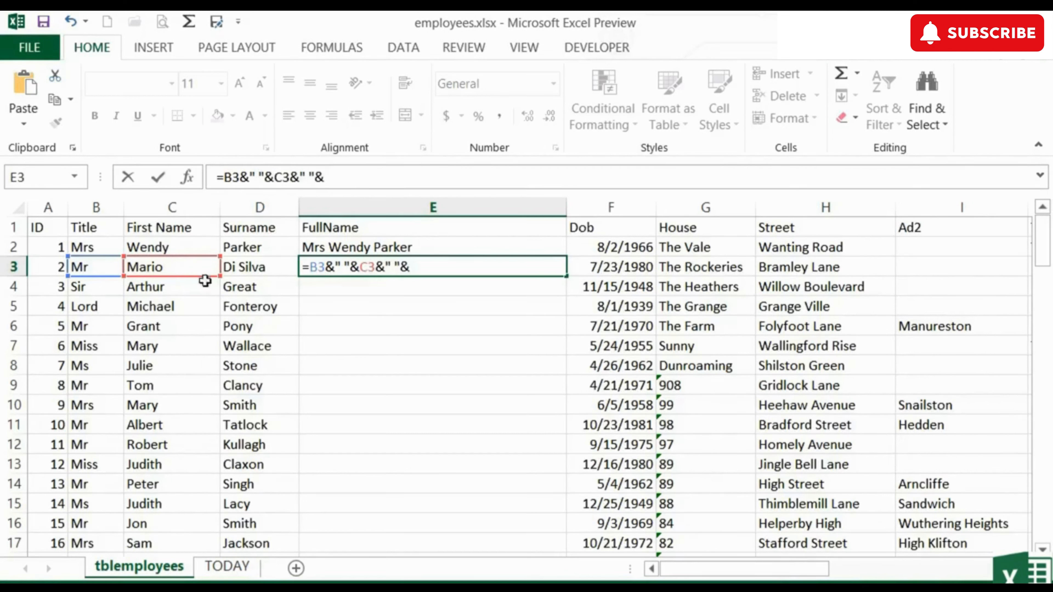
left_click(240, 268)
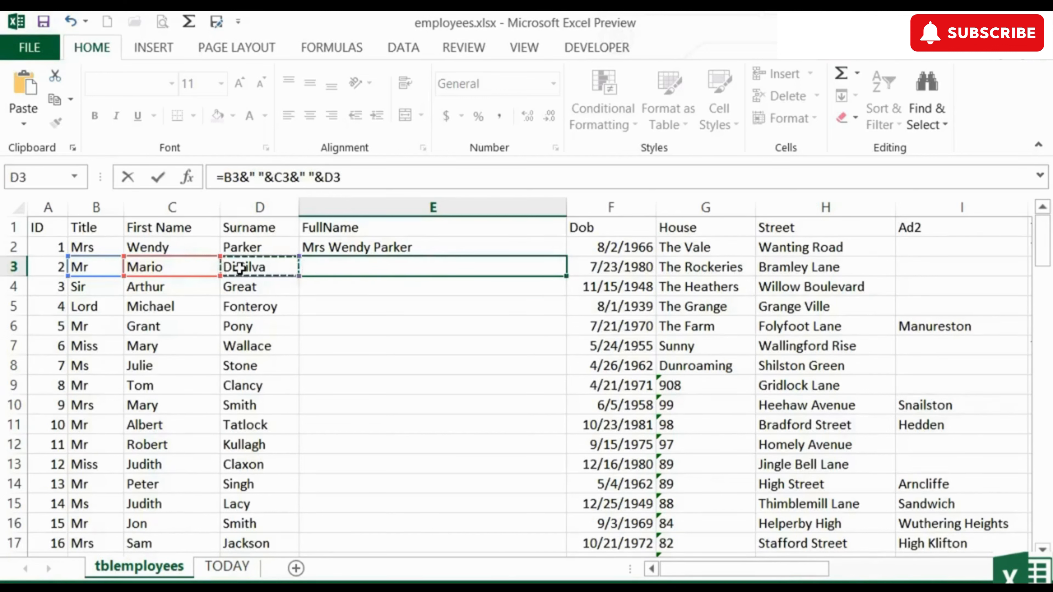
key("Return")
key("Up")
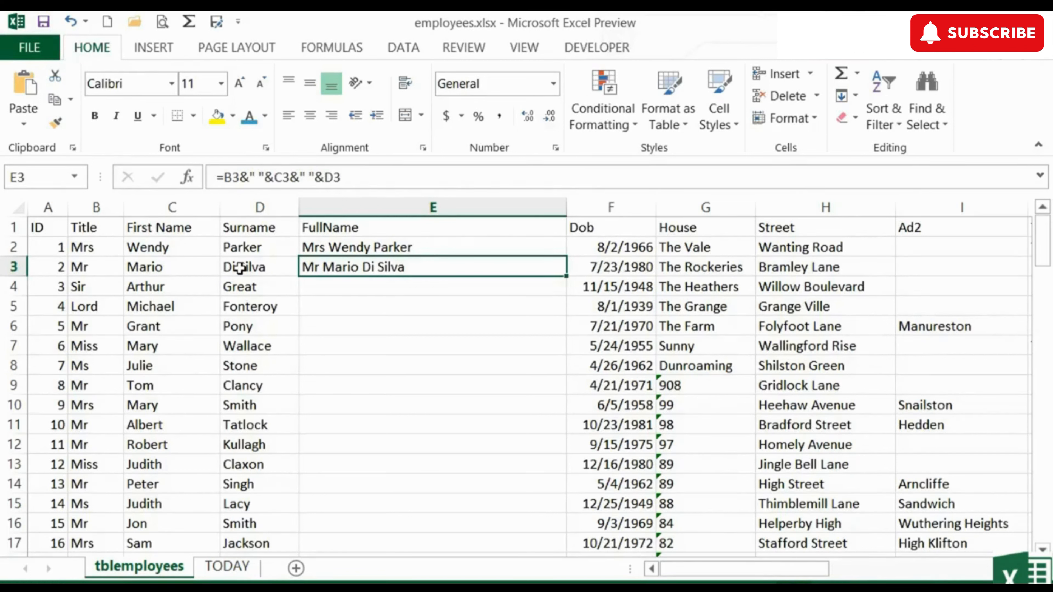
Fill the CONCATENATE formula from E2 down the FullName column for all employee rows.
key("Up")
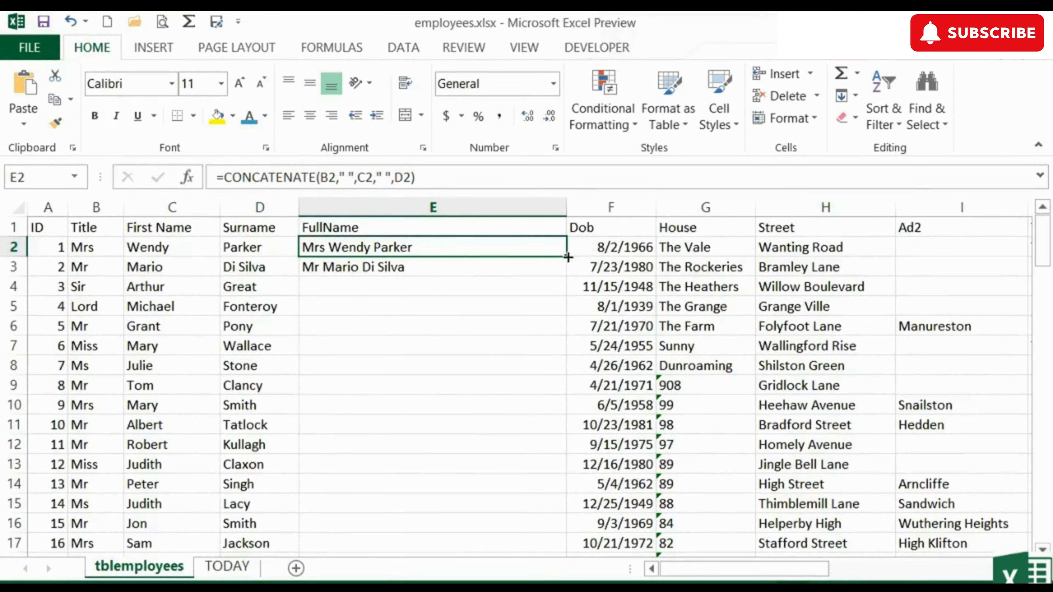
left_click_drag(568, 258, 568, 277)
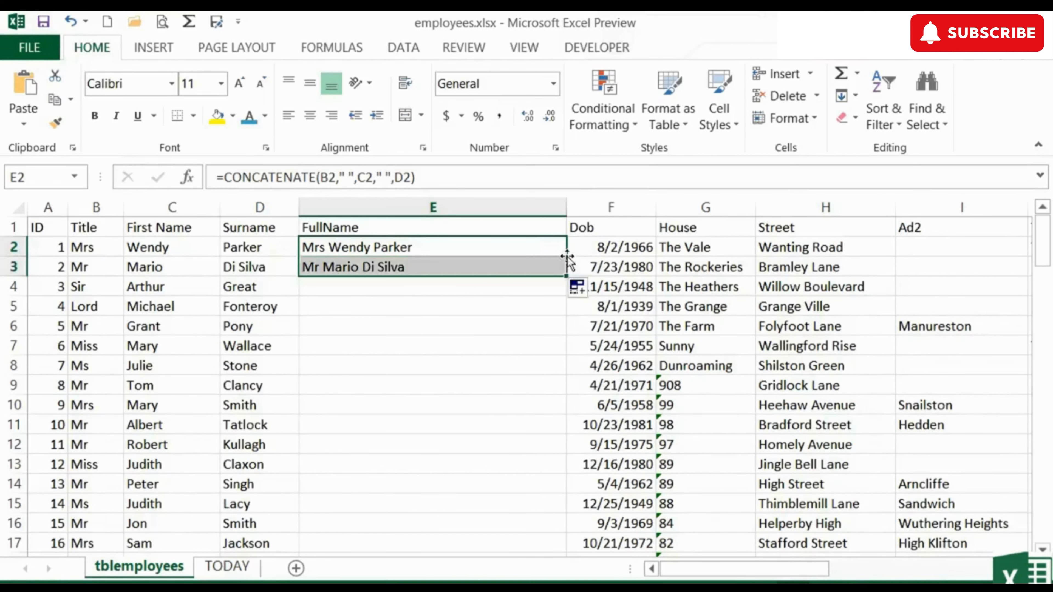
double_click(567, 276)
left_click(359, 345)
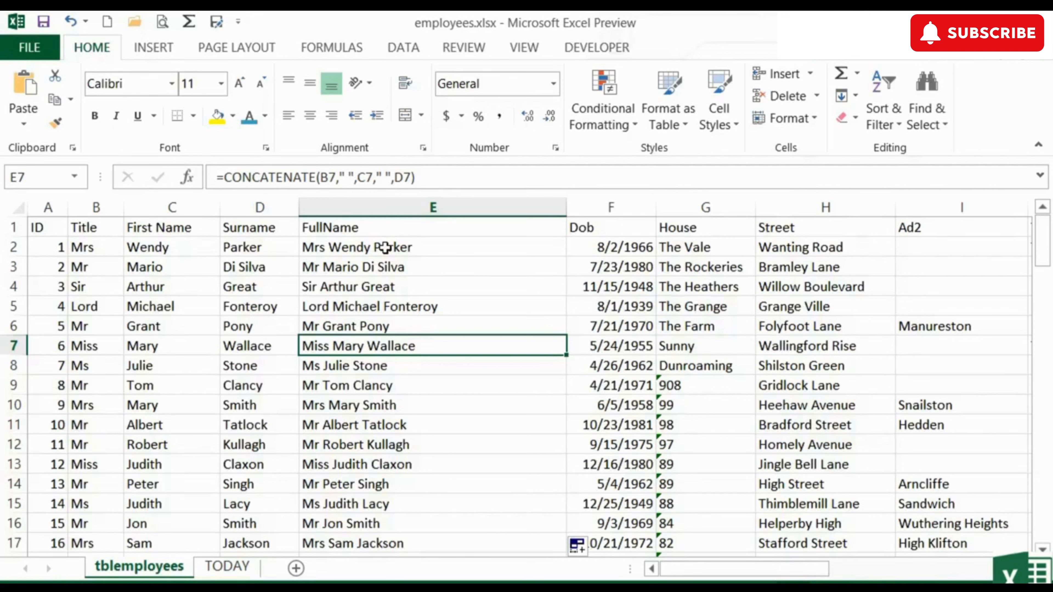
Wrap C2 in LEFT in the E2 formula to return one character: =CONCATENATE(B2," ",LEFT(C2,1)," ",D2).
left_click(385, 247)
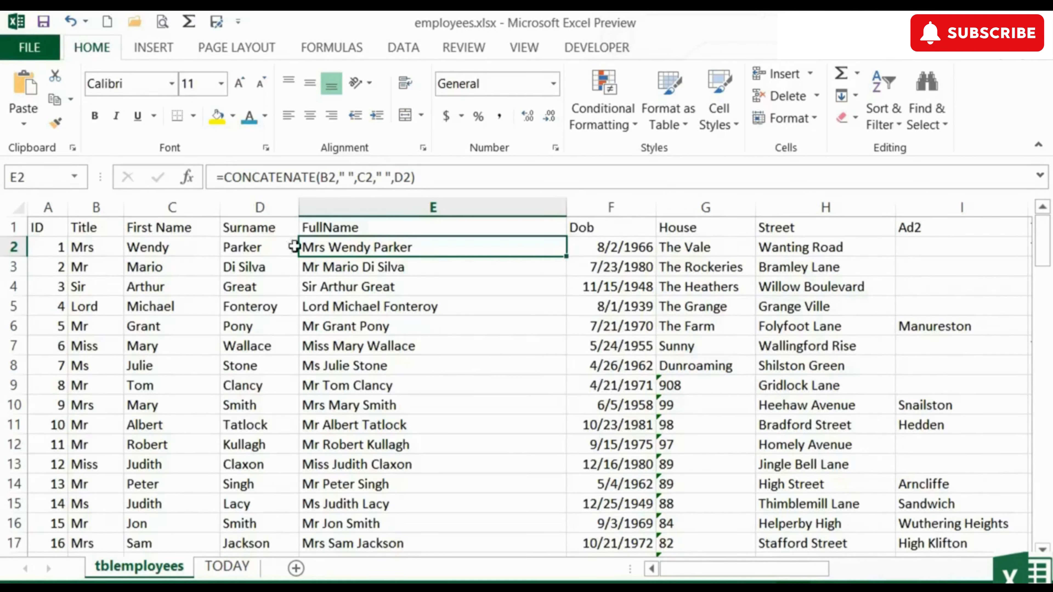
double_click(371, 248)
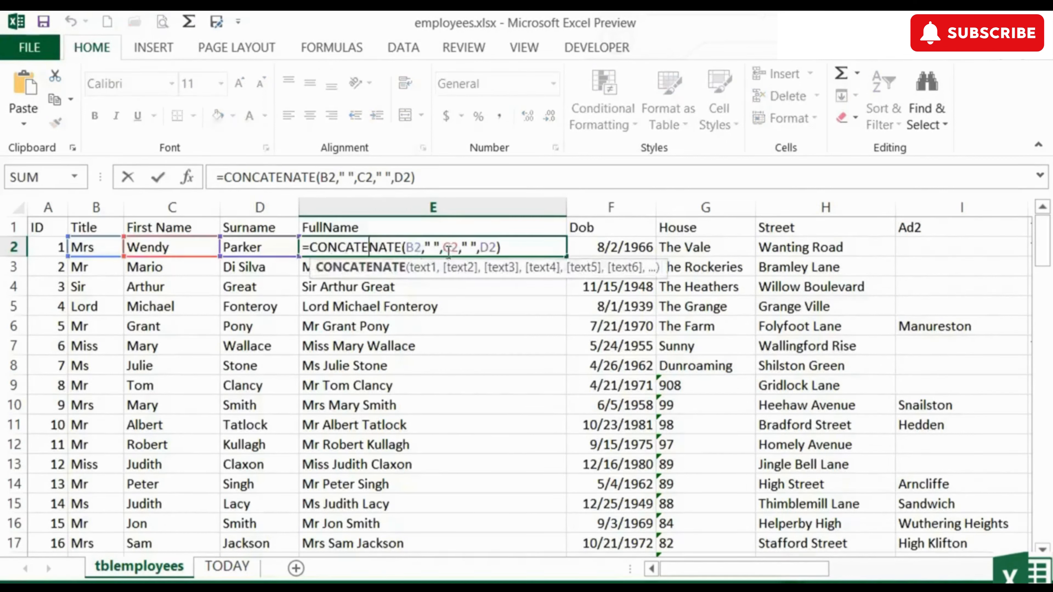
left_click(444, 247)
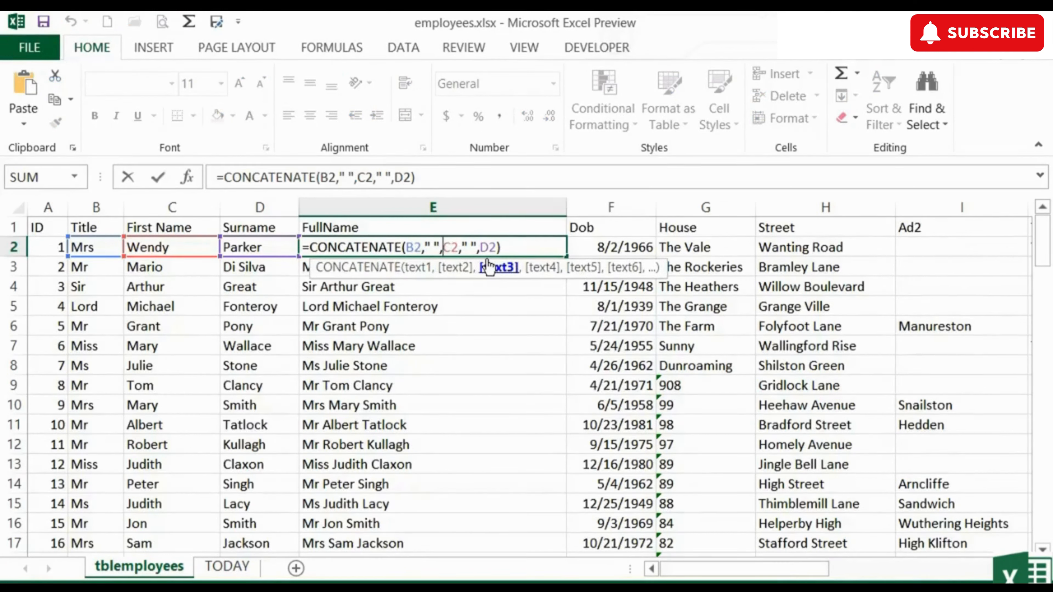
type("left")
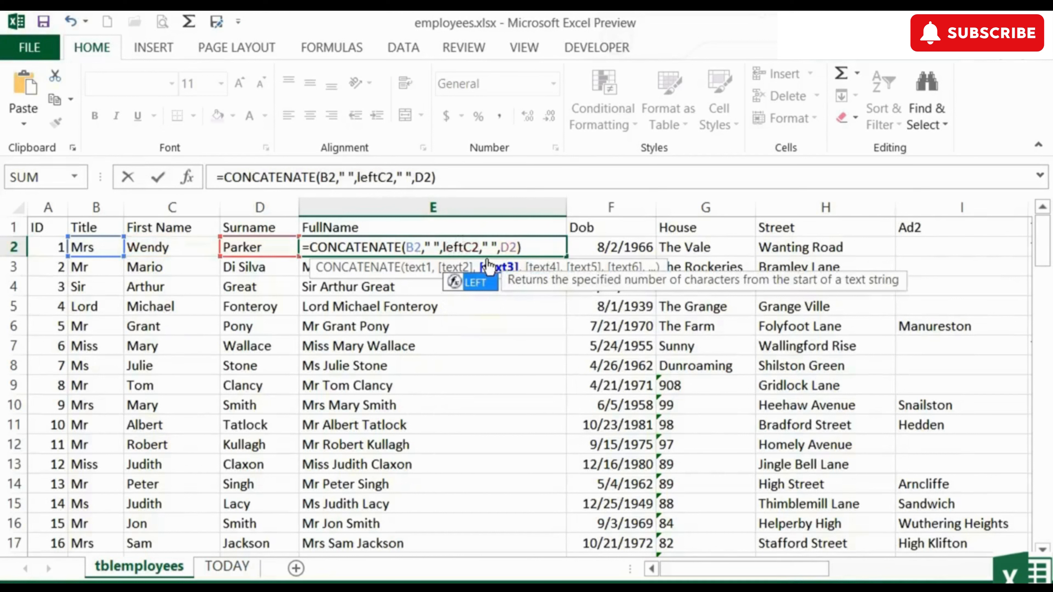
type("(")
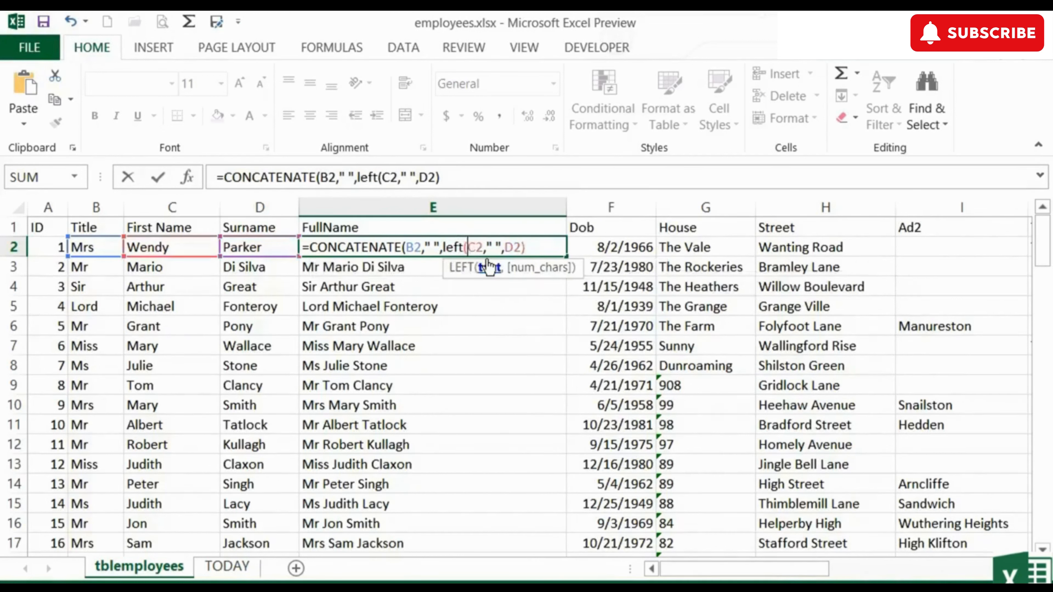
key("Right")
key("Right")
type(",")
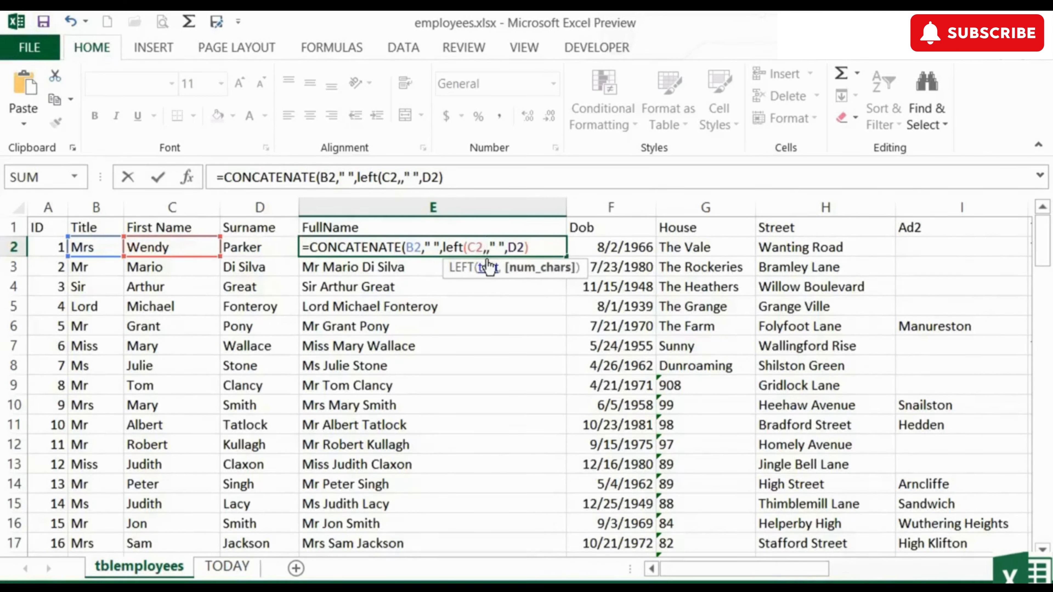
type("1")
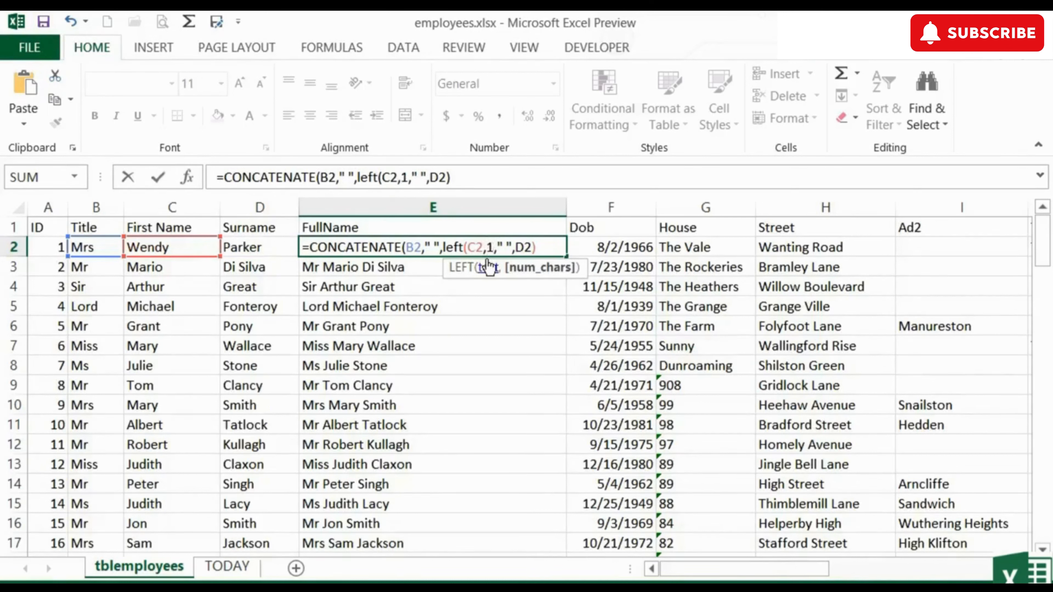
type(")")
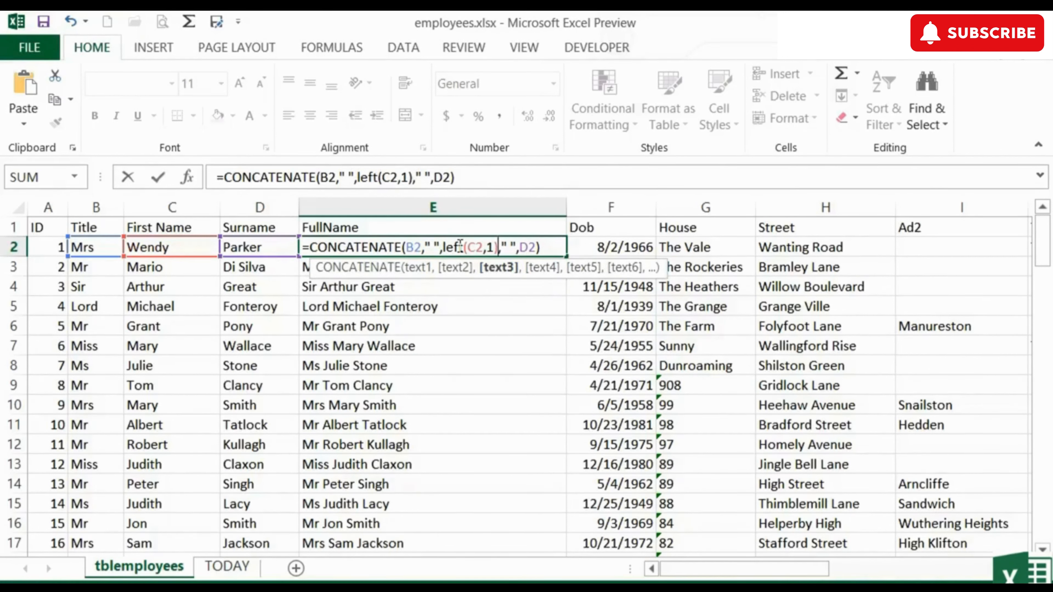
key("Return")
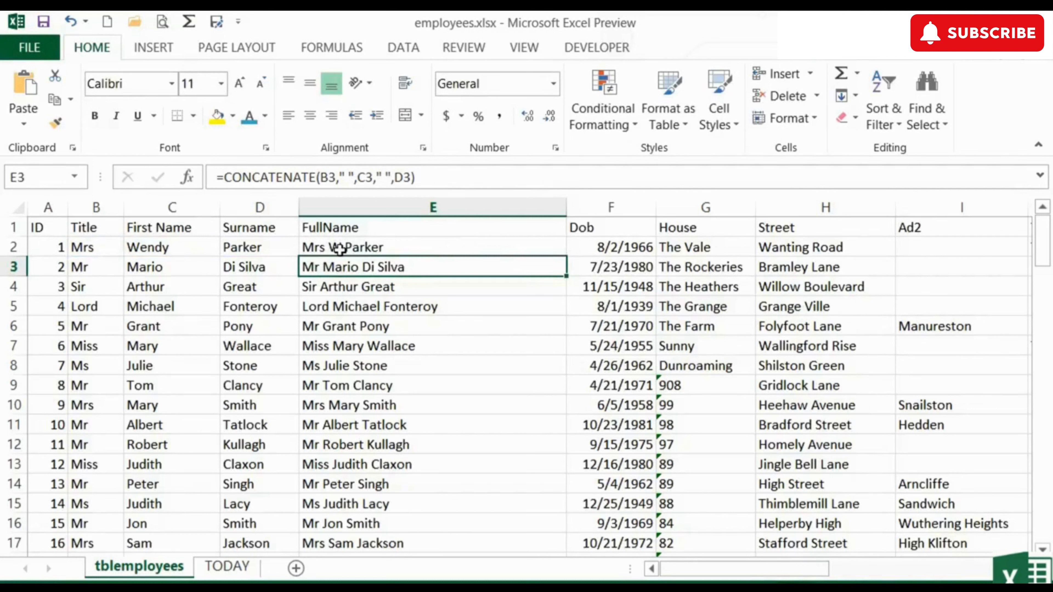
Fill the revised E2 formula with LEFT down the FullName column and reopen E2 to inspect it.
left_click(340, 249)
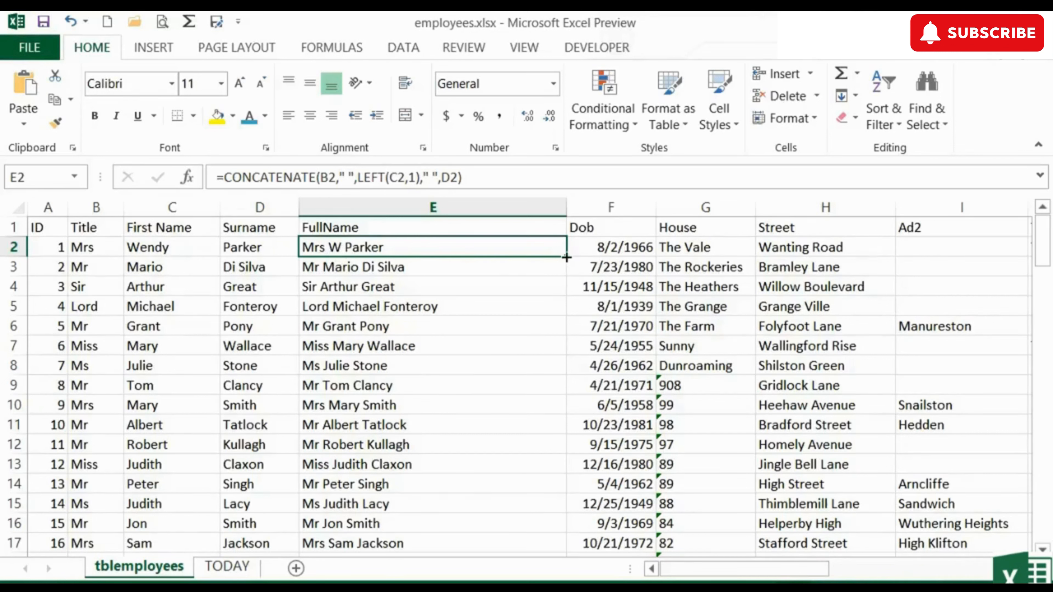
double_click(567, 258)
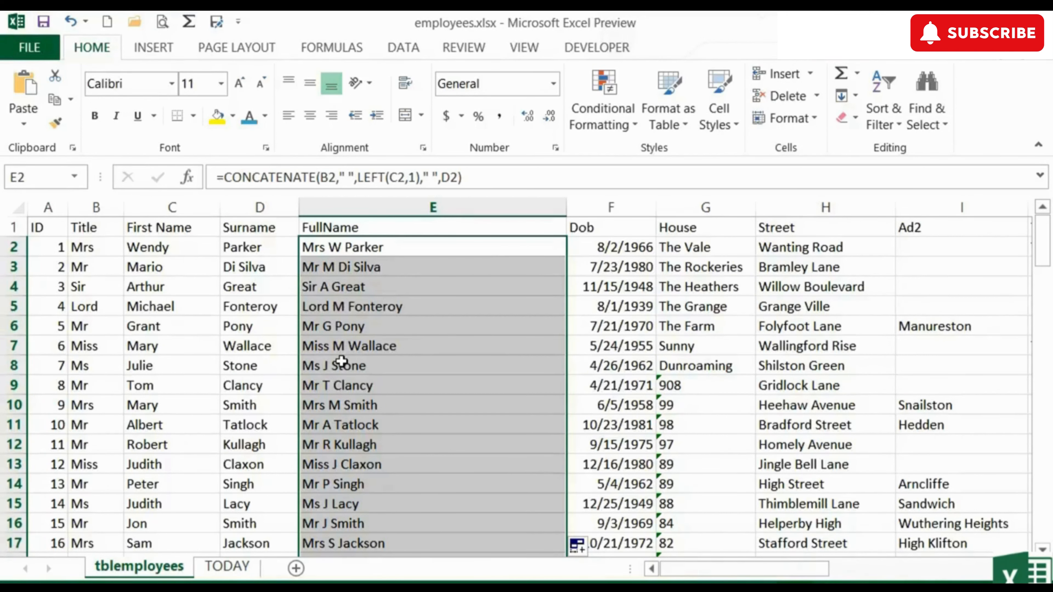
double_click(375, 249)
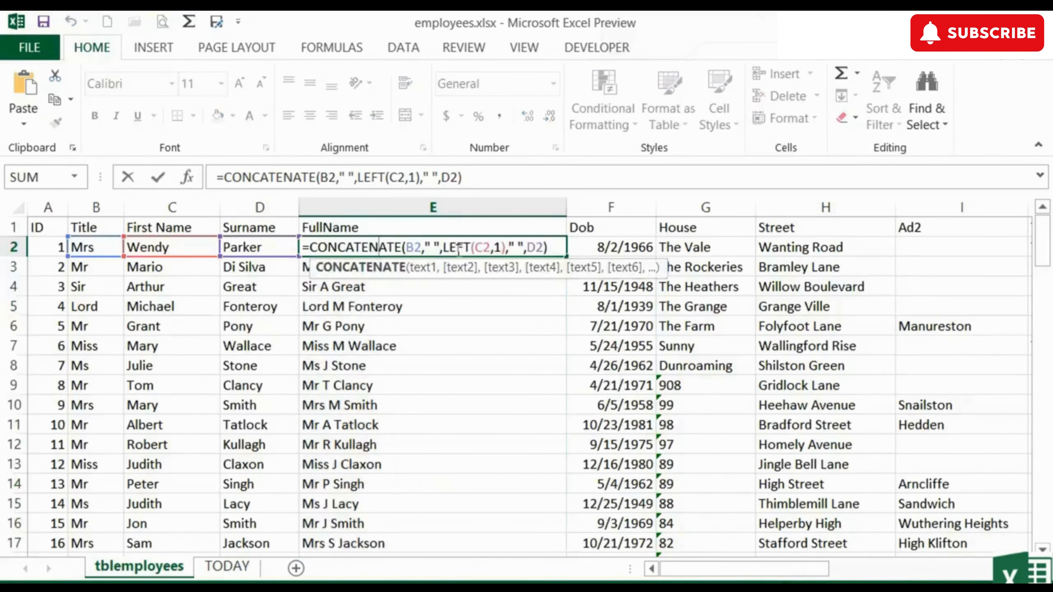
double_click(459, 248)
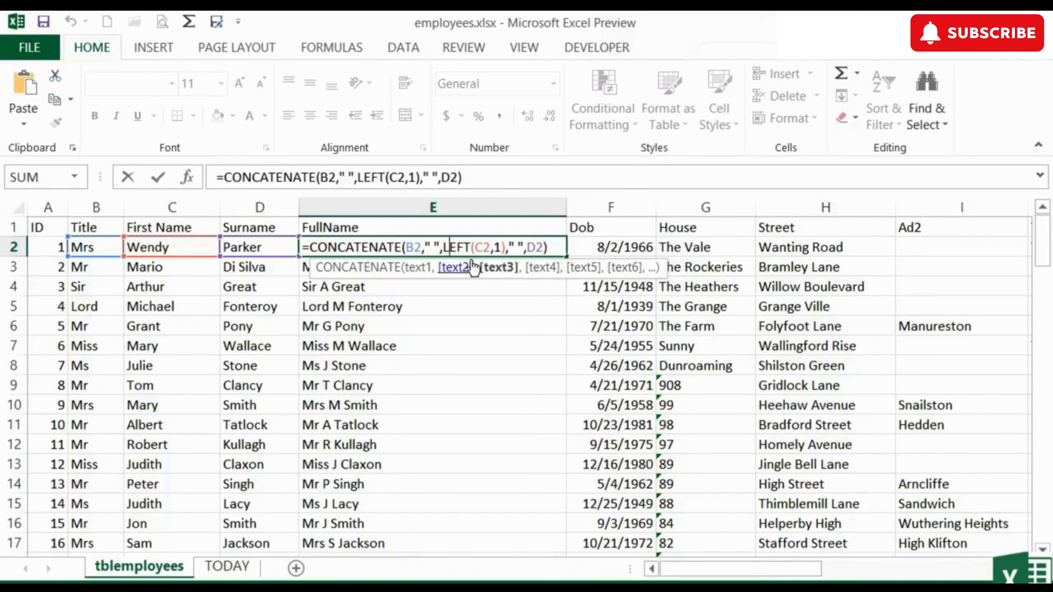
Insert a blank column between the Telephone and Fax columns.
key("Tab")
key("Tab")
key("Tab")
key("Tab")
key("Tab")
key("Tab")
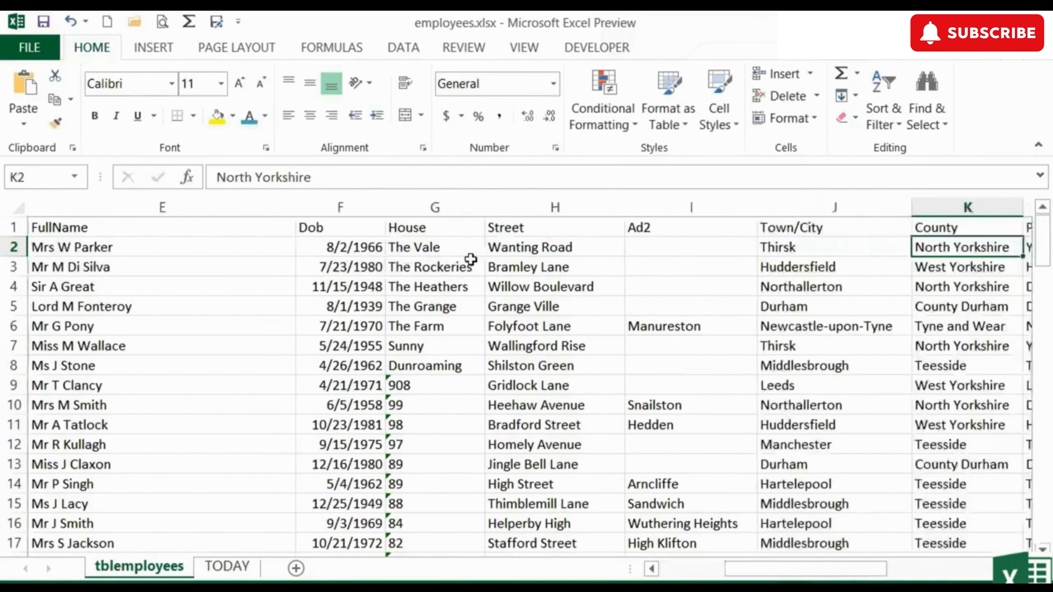
key("Tab")
key("Tab")
left_click(950, 207)
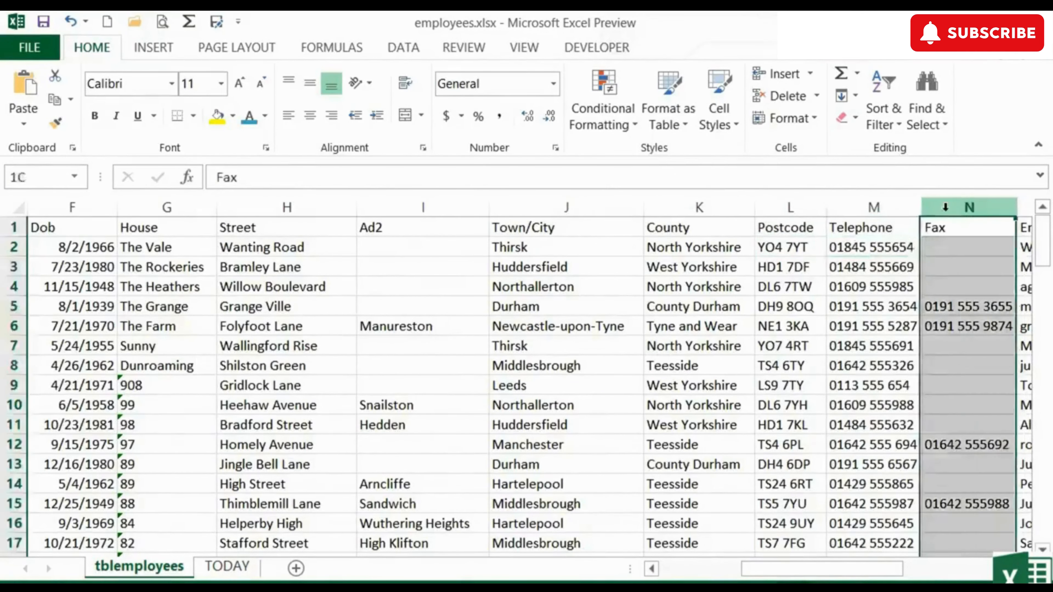
right_click(947, 210)
left_click(892, 367)
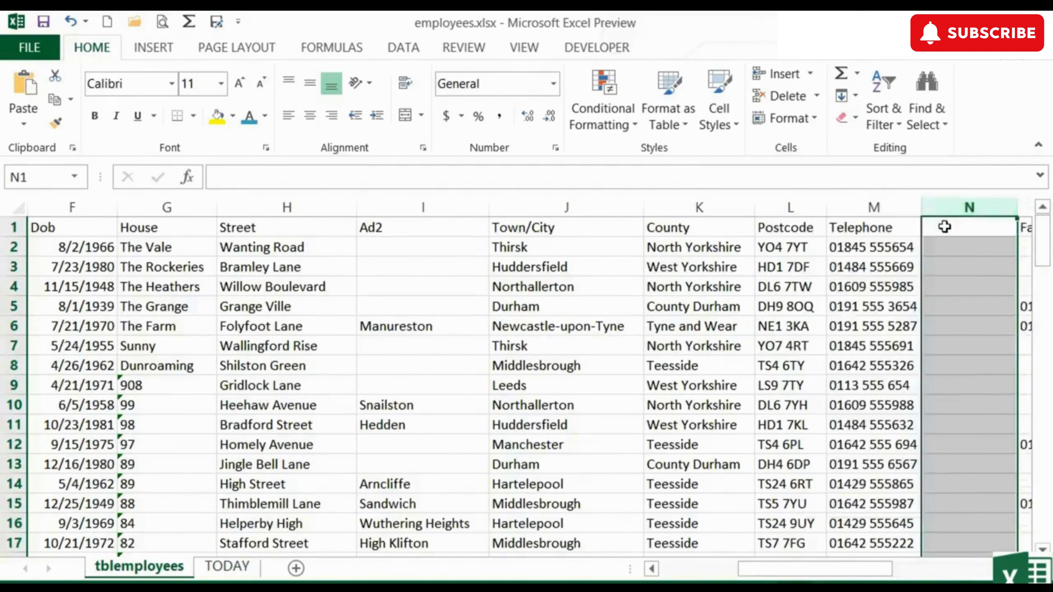
Enter the heading "Last 4 Digits" in N1.
left_click(940, 229)
type("Last 4 Digits")
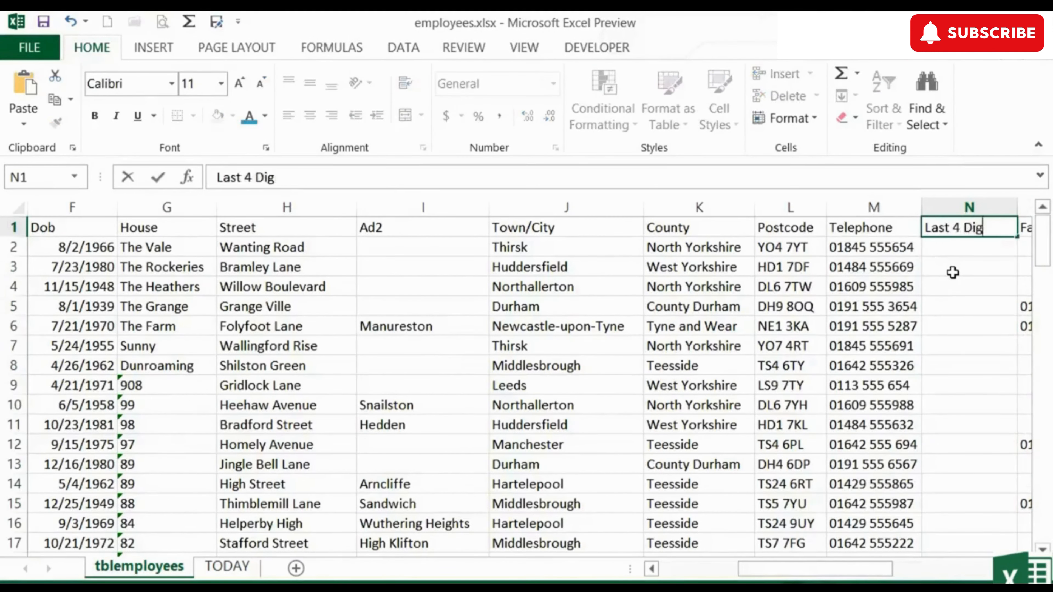
key("Return")
Enter a RIGHT formula in N2 that extracts four characters from the telephone number: =RIGHT(M2,4).
type("=")
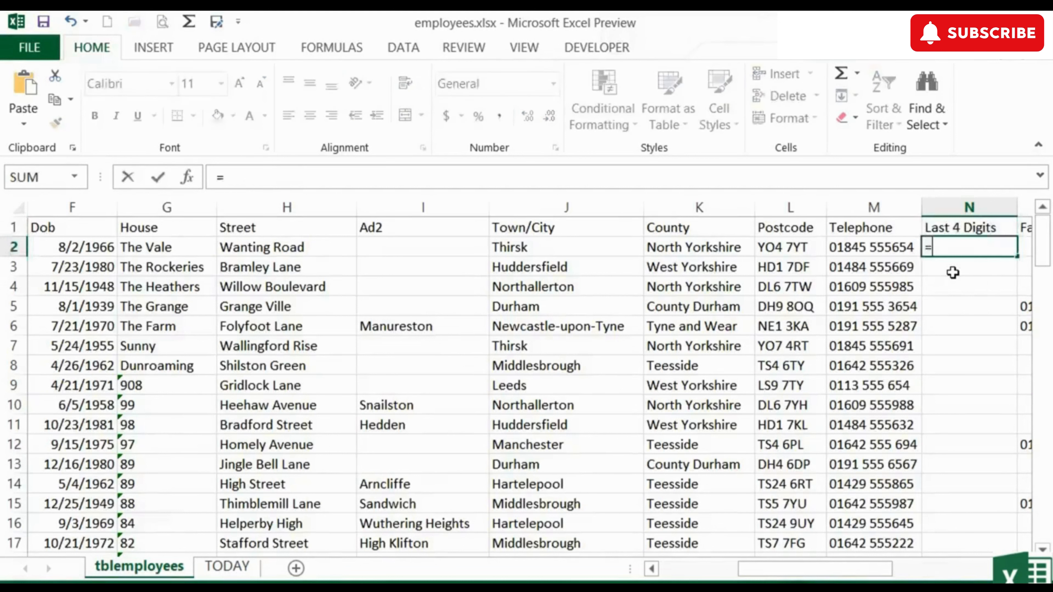
type("right(")
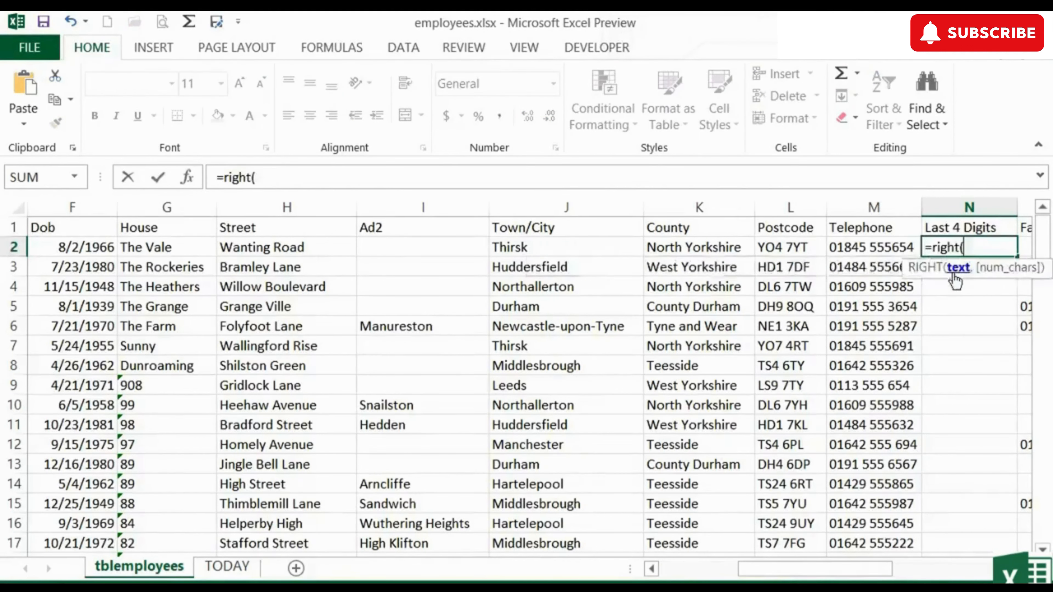
left_click(879, 245)
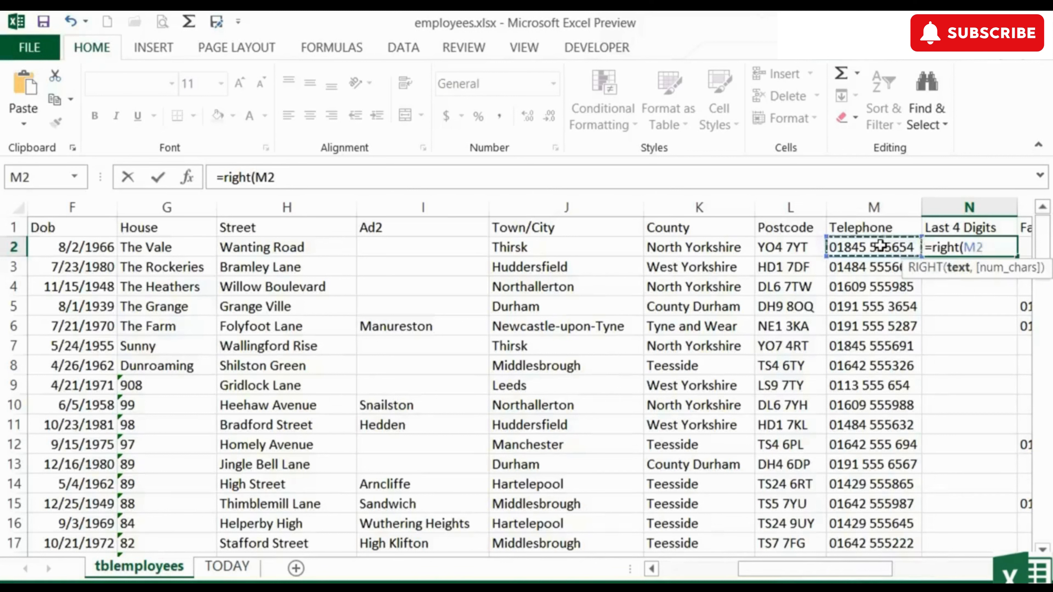
type(",")
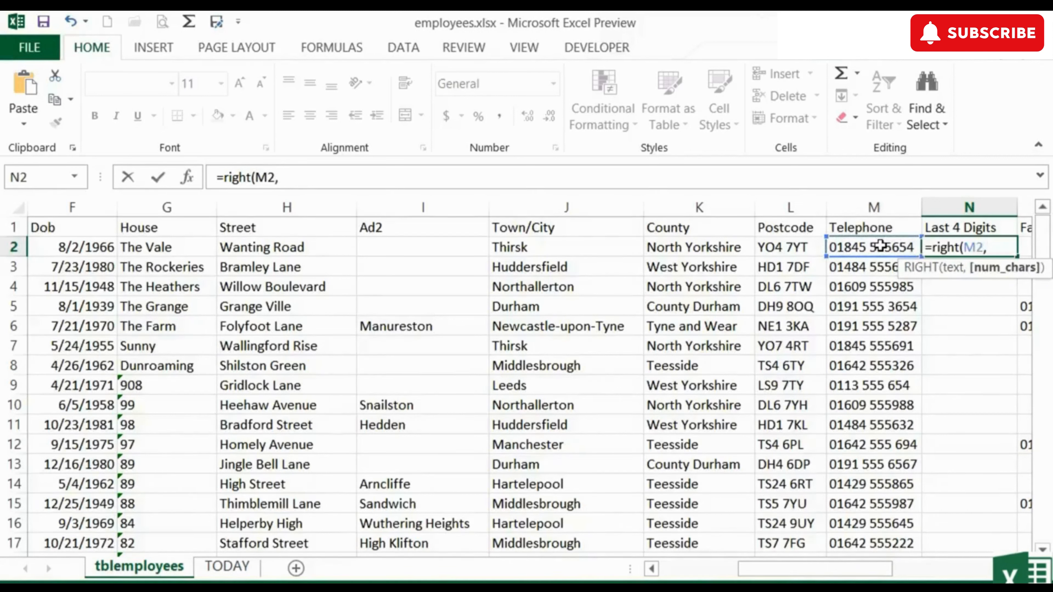
type("4)")
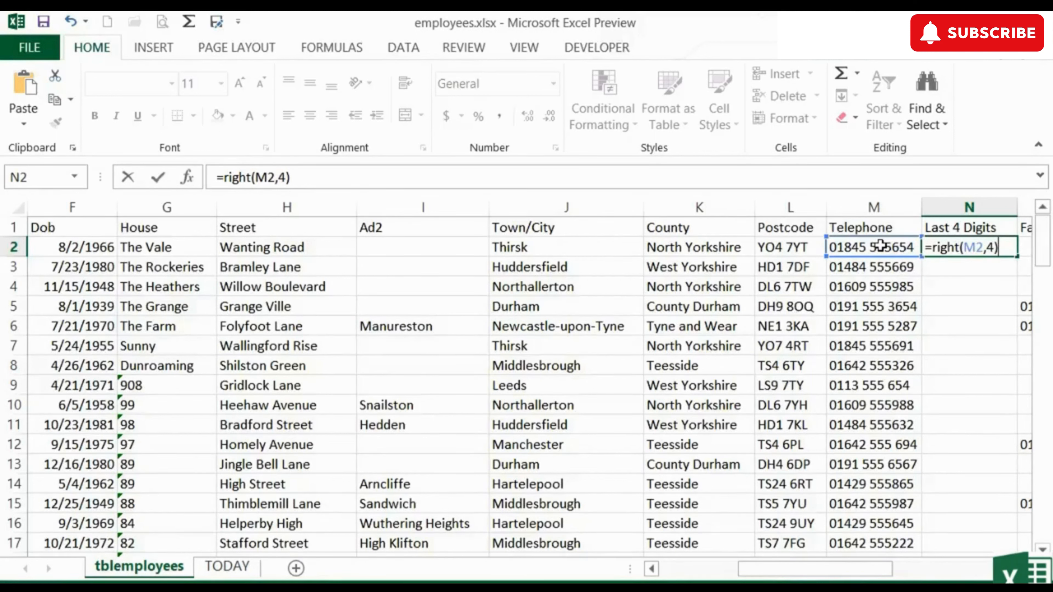
key("Return")
Fill the RIGHT formula from N2 down the Last 4 Digits column and check the filled rows.
key("Up")
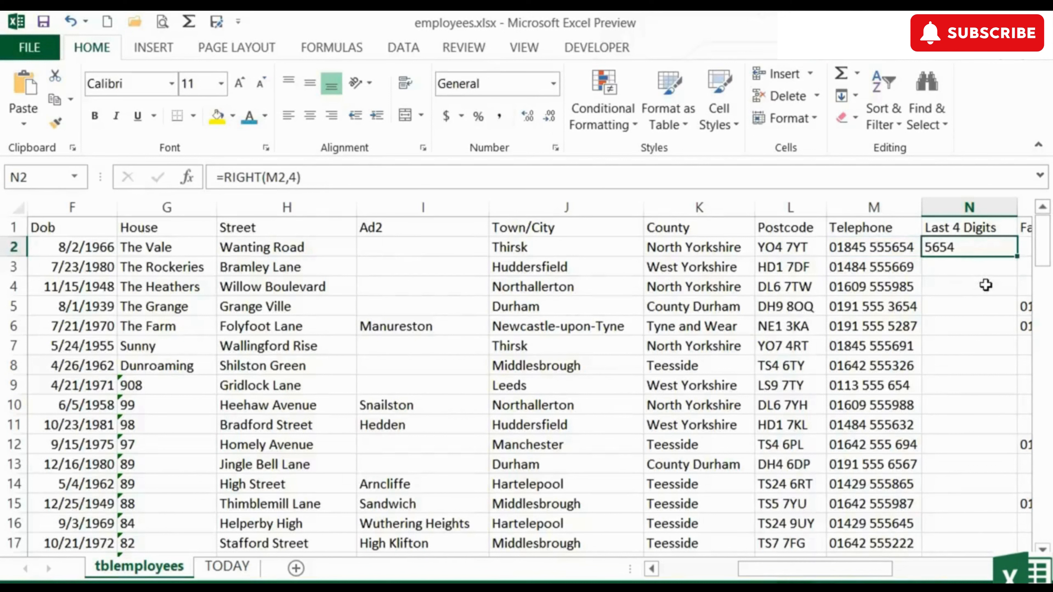
double_click(1018, 257)
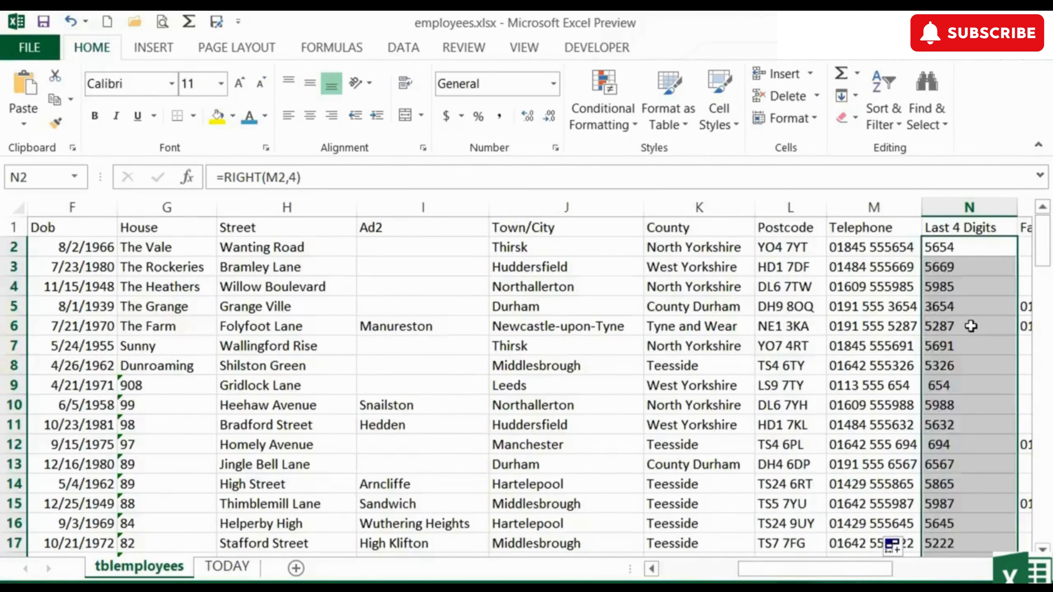
scroll(971, 326, "down", 7)
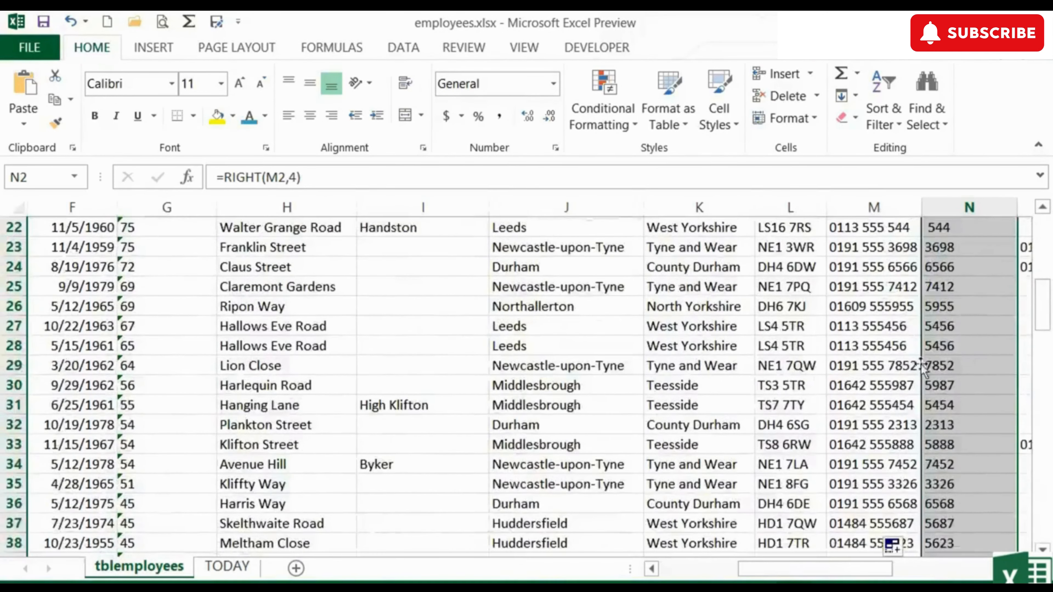
scroll(953, 385, "down", 9)
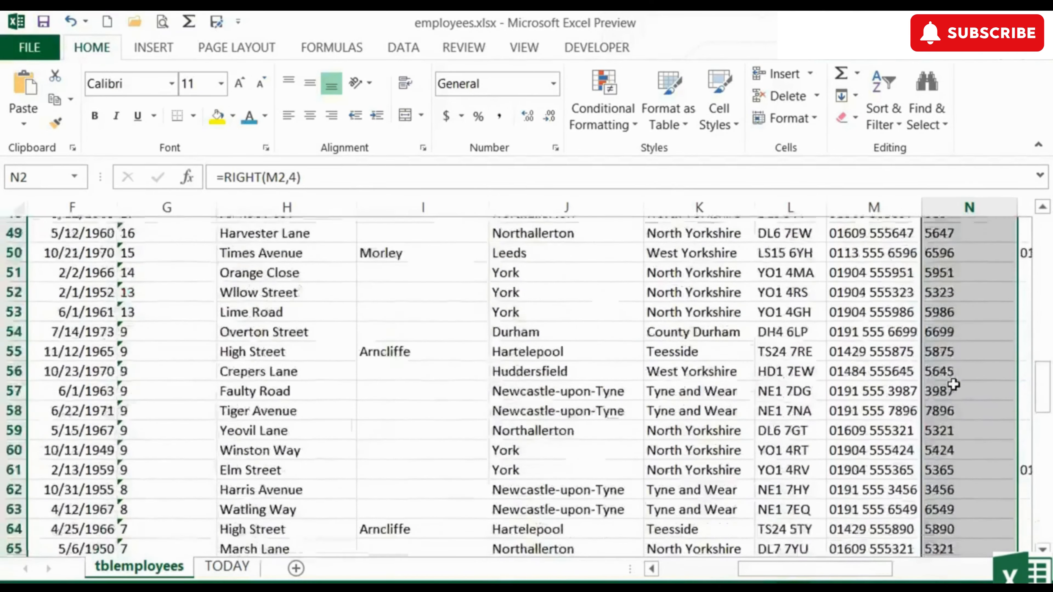
scroll(954, 385, "down", 2)
scroll(953, 384, "up", 18)
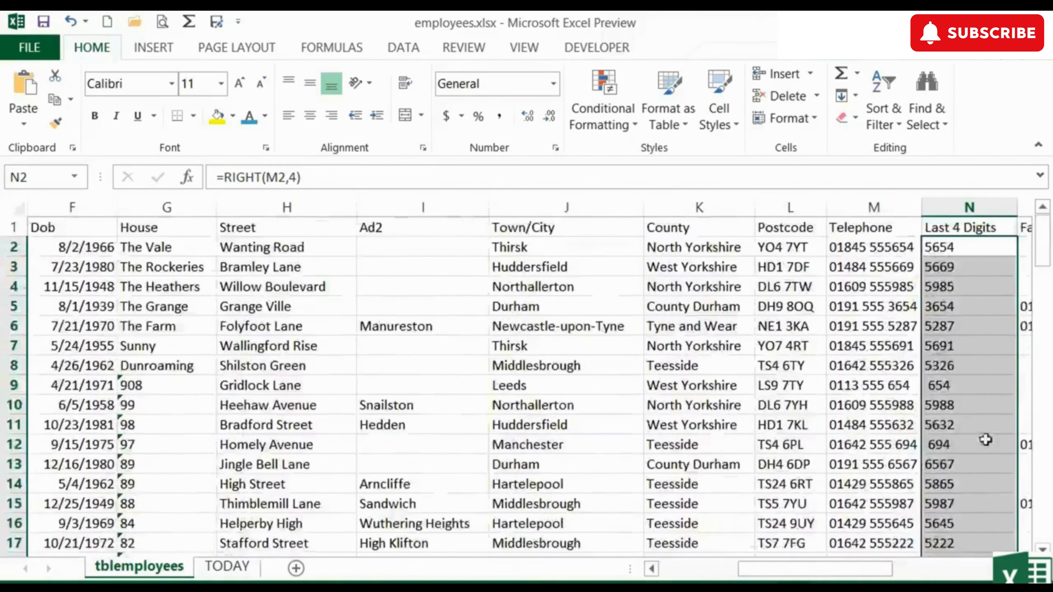
Insert a blank column before the Fax column and head it "Length" in O1.
scroll(46, 563, "right", 3)
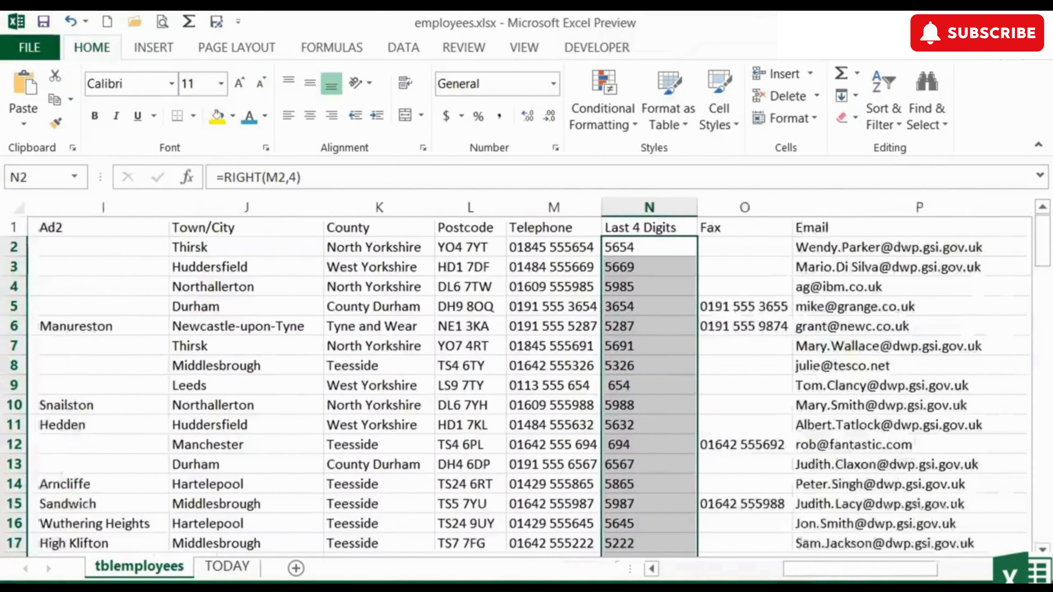
left_click(732, 205)
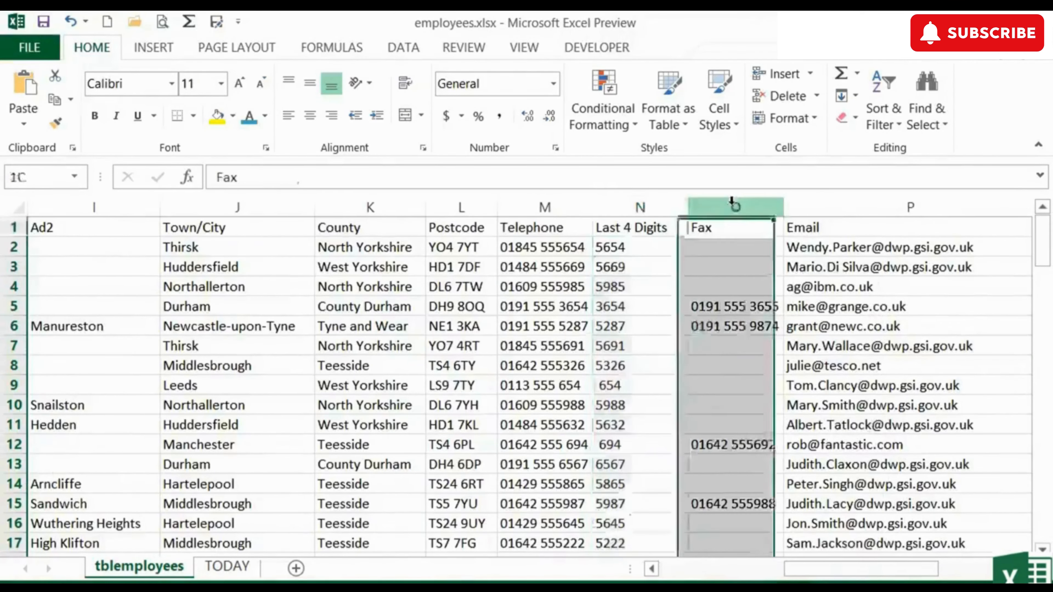
right_click(733, 206)
left_click(775, 346)
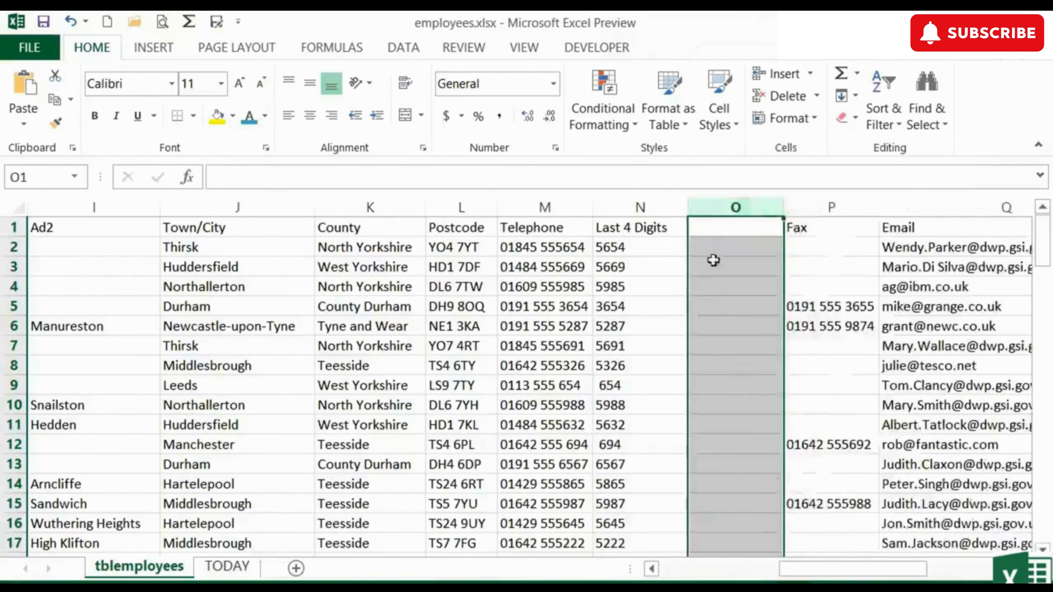
left_click(712, 229)
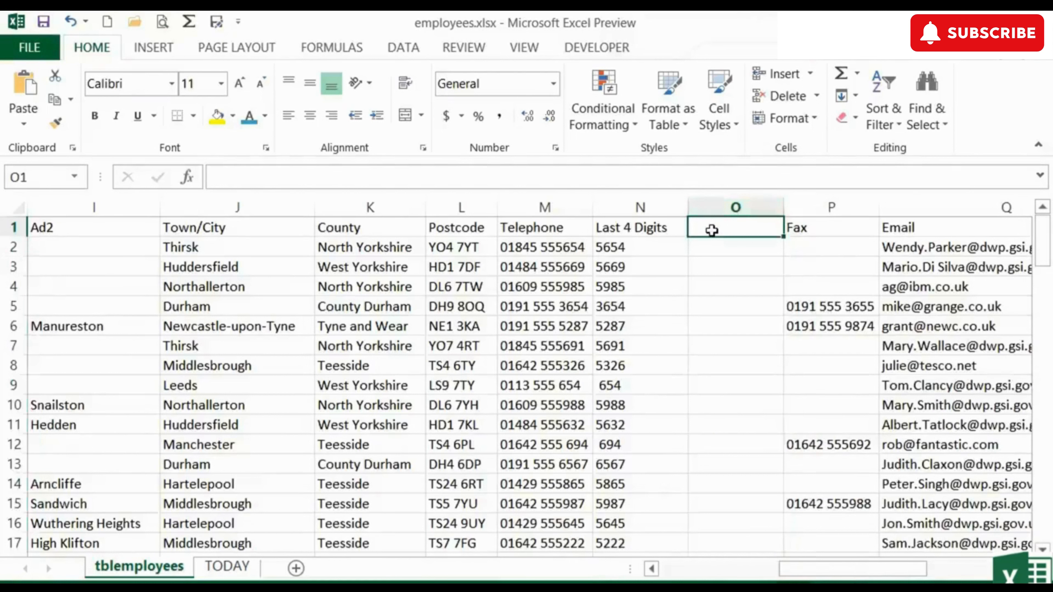
type("Length")
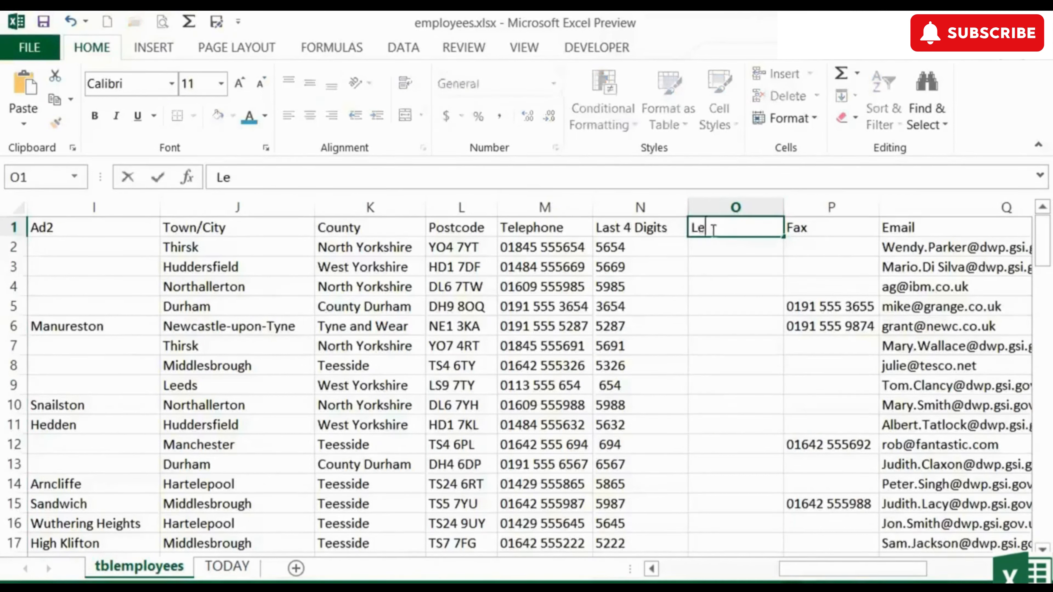
key("Return")
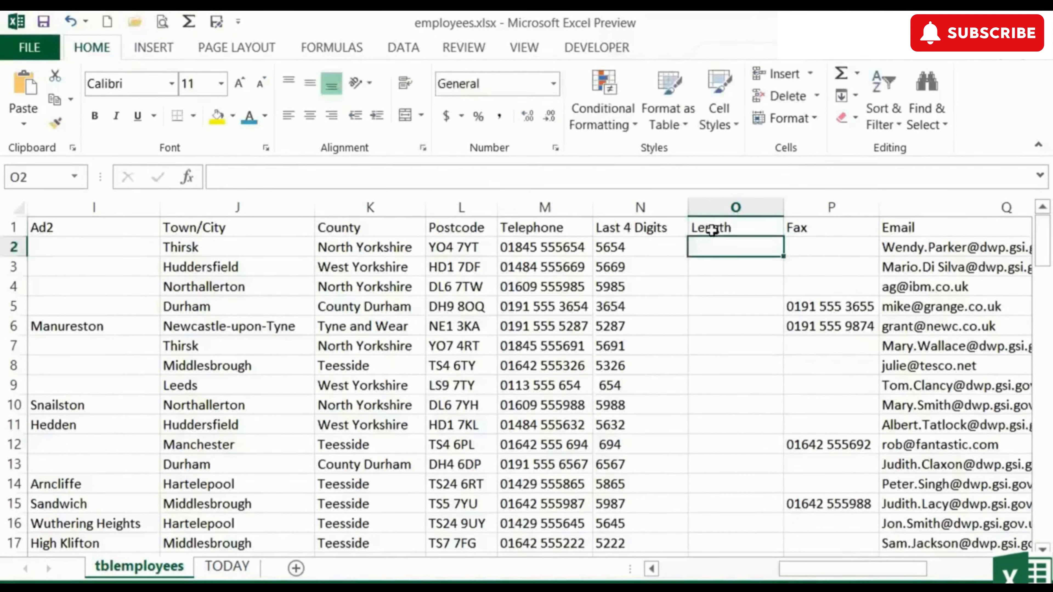
Enter a LEN formula in O2 that counts the characters of the telephone number: =LEN(M2).
type("=le")
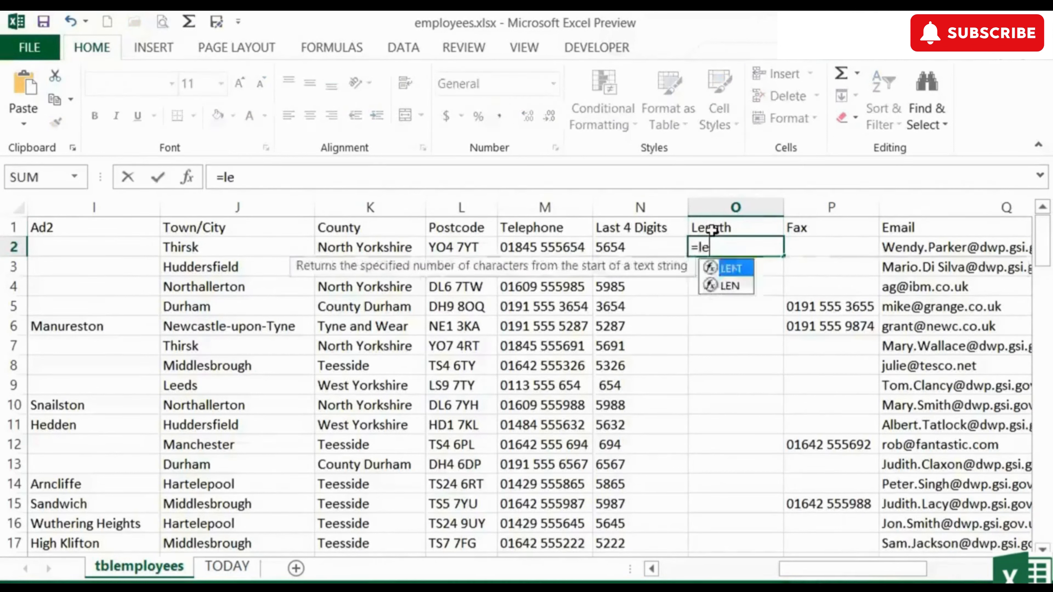
type("n(")
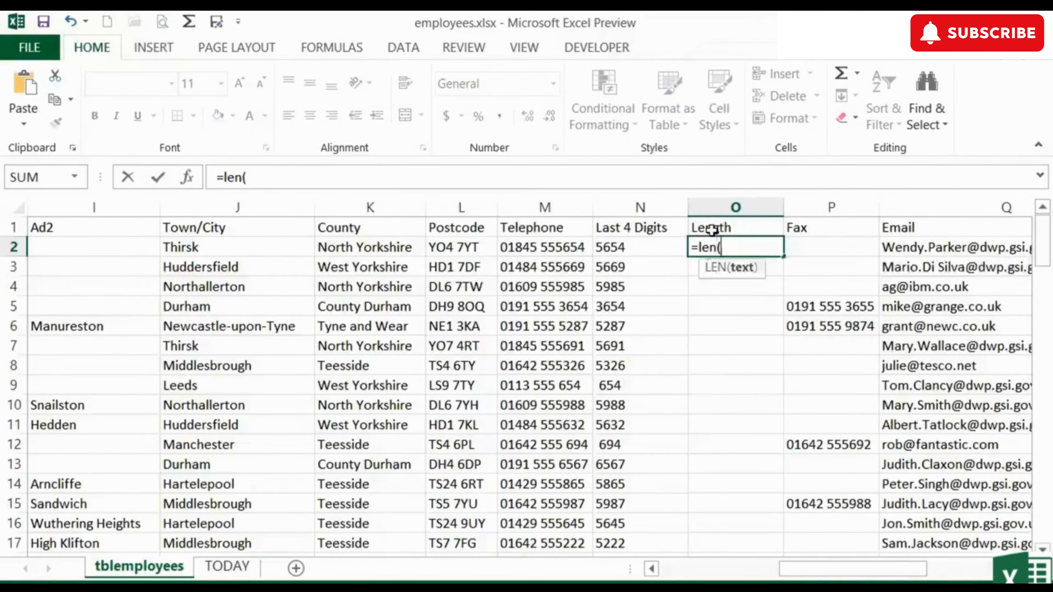
left_click(564, 248)
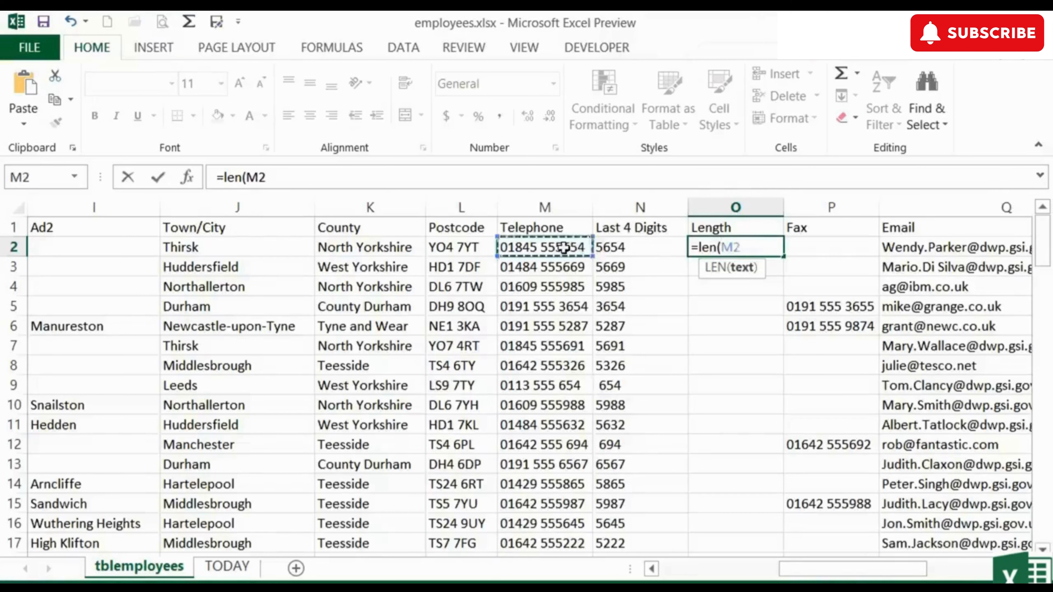
type(")")
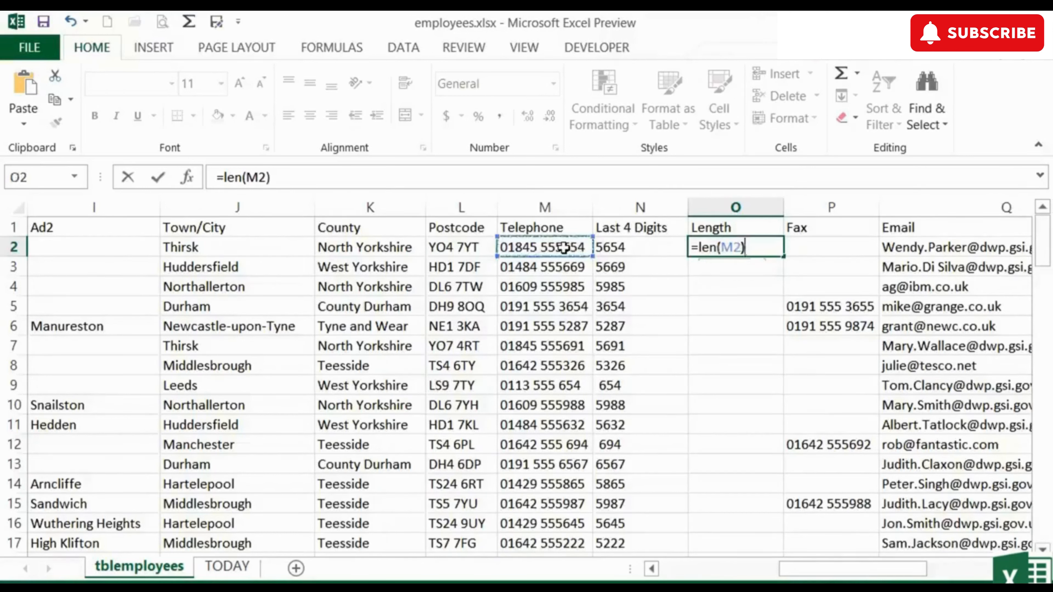
key("Return")
Fill the LEN formula from O2 down the Length column and check the filled rows.
key("Up")
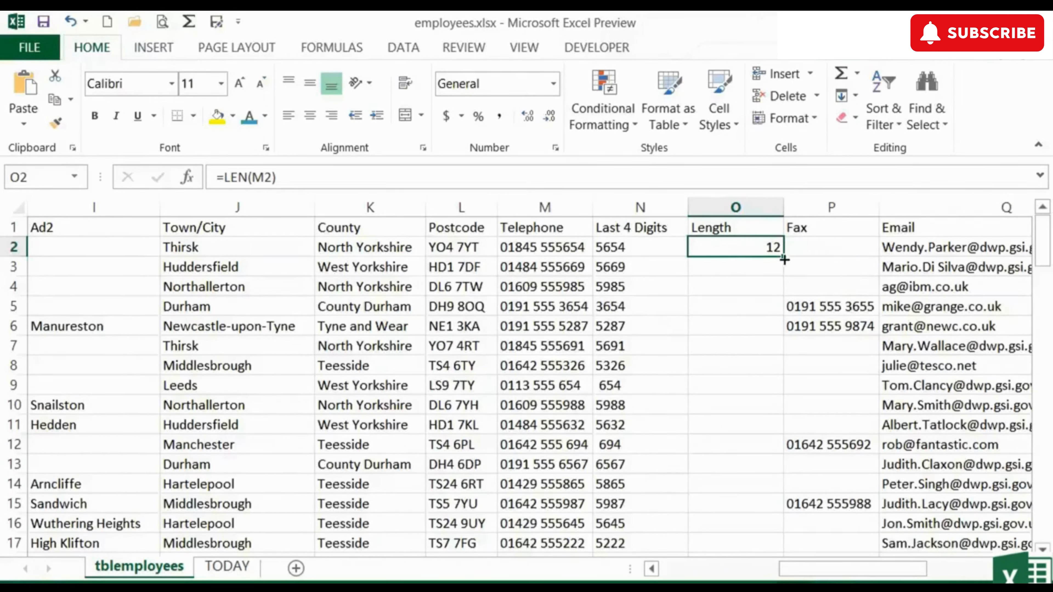
double_click(784, 259)
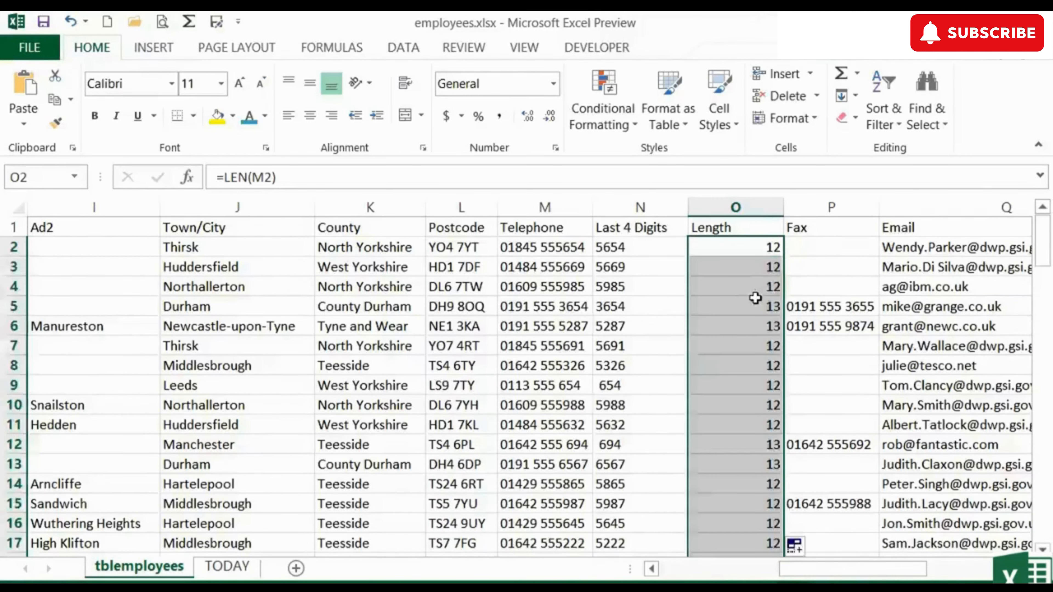
scroll(741, 317, "down", 3)
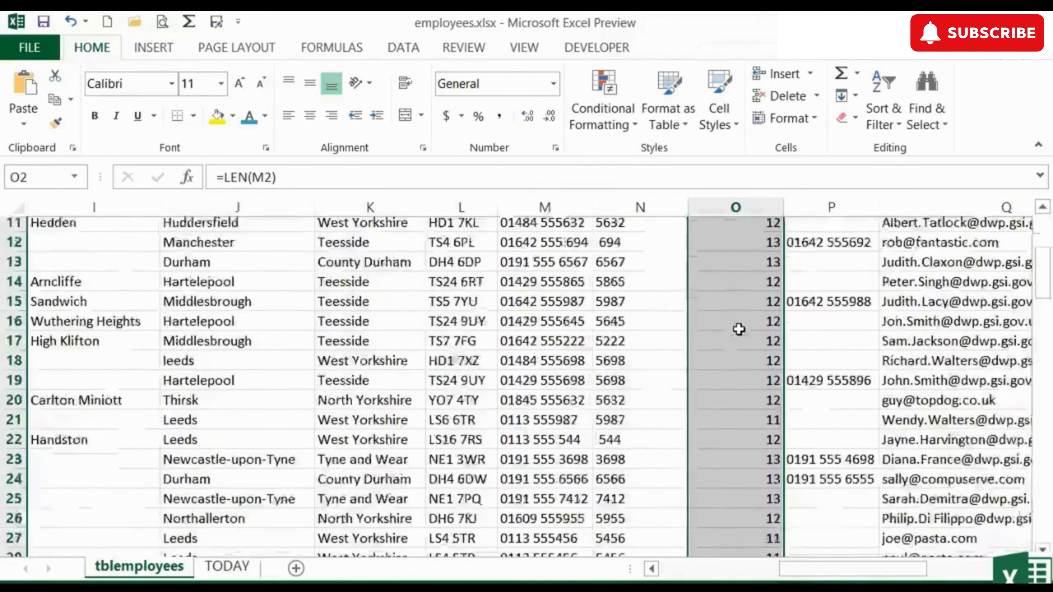
scroll(740, 329, "down", 6)
scroll(739, 329, "up", 2)
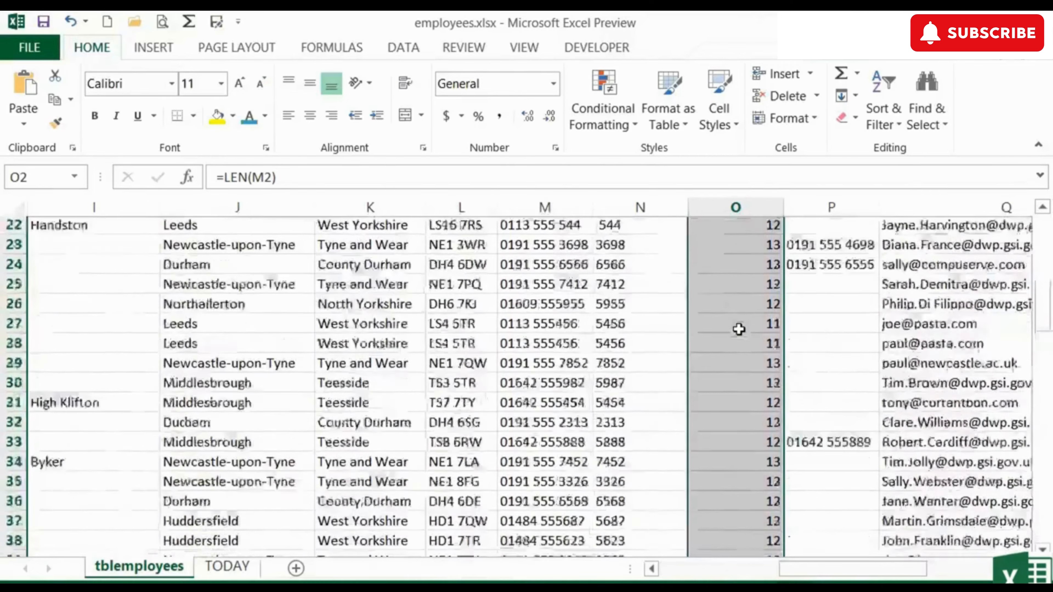
scroll(739, 328, "up", 7)
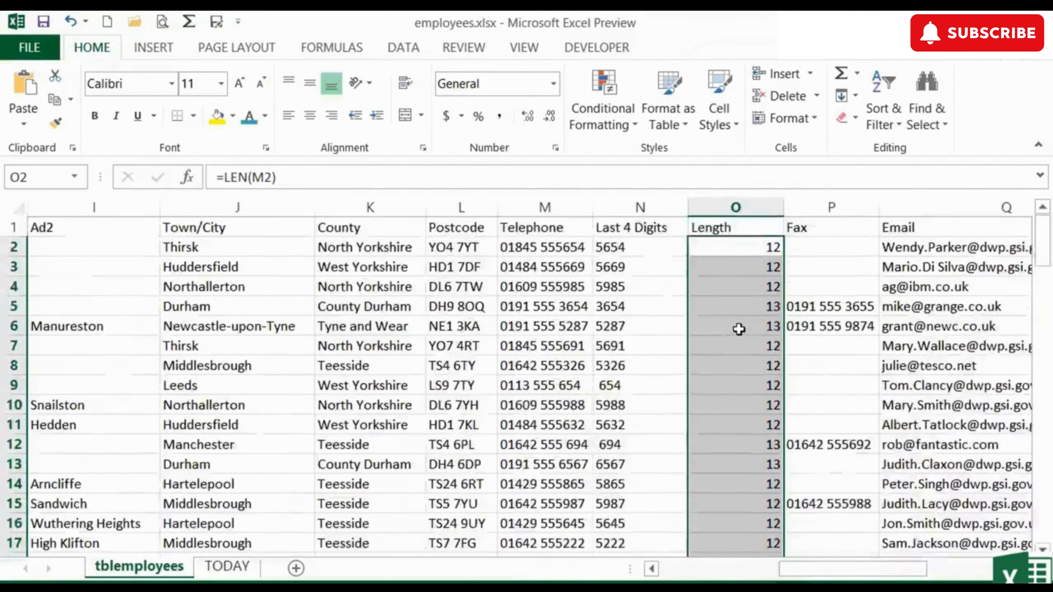